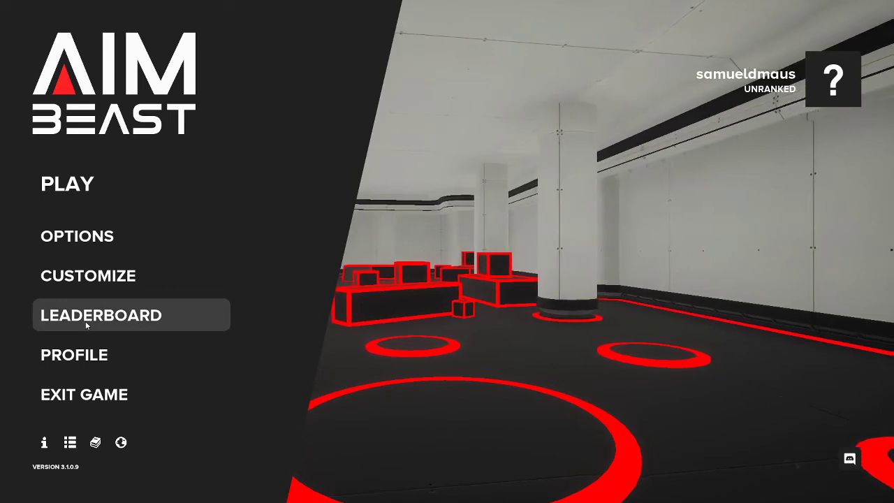
# Open the customization settings and look through the character profiles and weapon settings, returning to the character settings
pyautogui.click(91, 283)
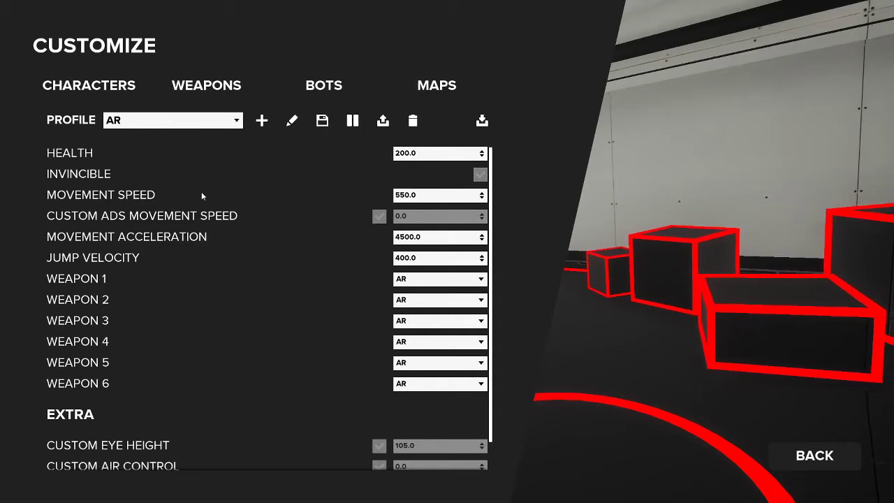
pyautogui.click(231, 123)
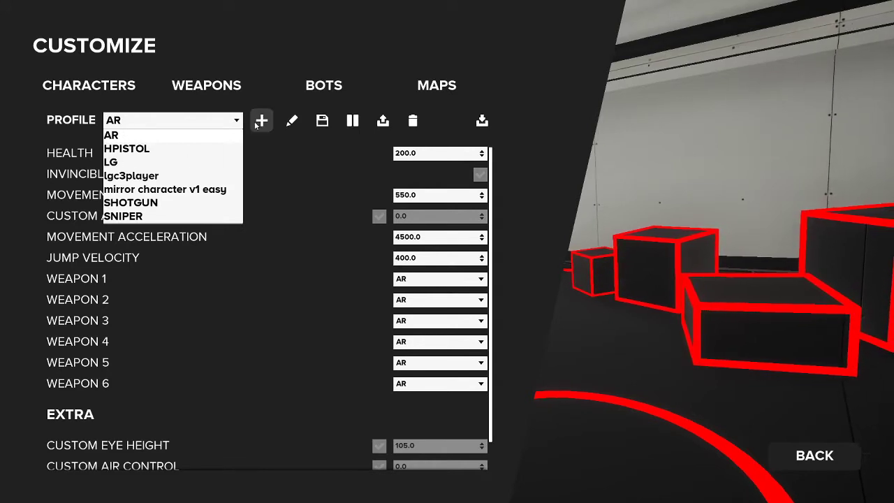
pyautogui.click(213, 88)
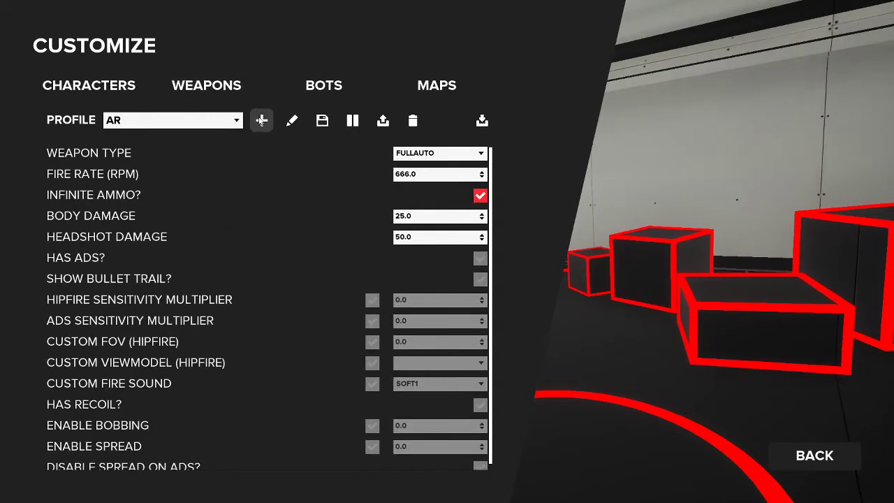
pyautogui.click(89, 85)
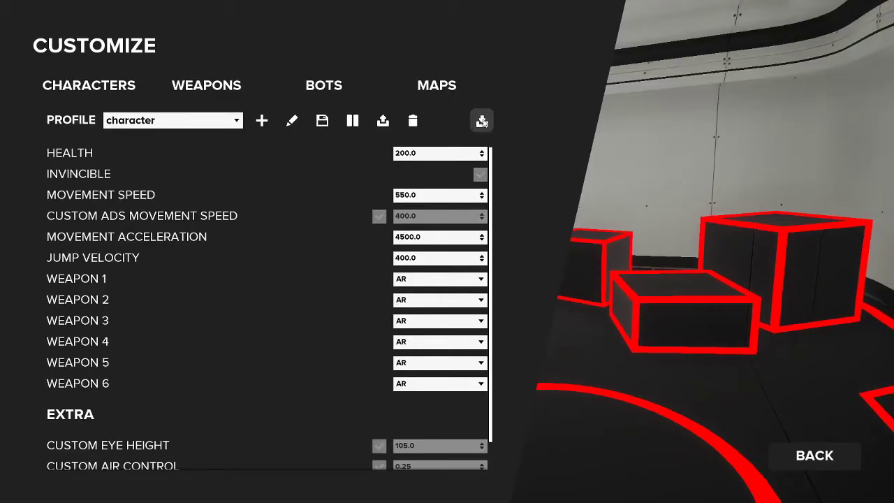
# Browse the downloadable workshop characters and return to the character settings without adding any
pyautogui.click(482, 122)
pyautogui.scroll(-7, 365, 281)
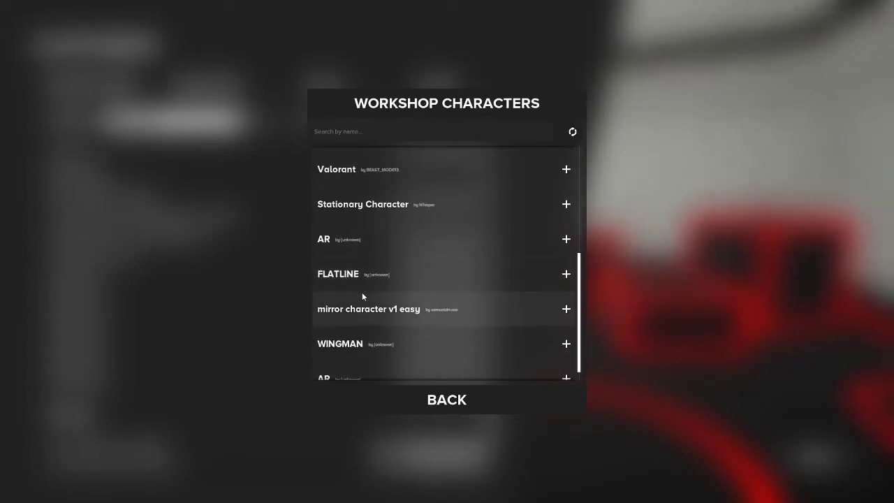
pyautogui.scroll(-1, 362, 296)
pyautogui.scroll(4, 381, 329)
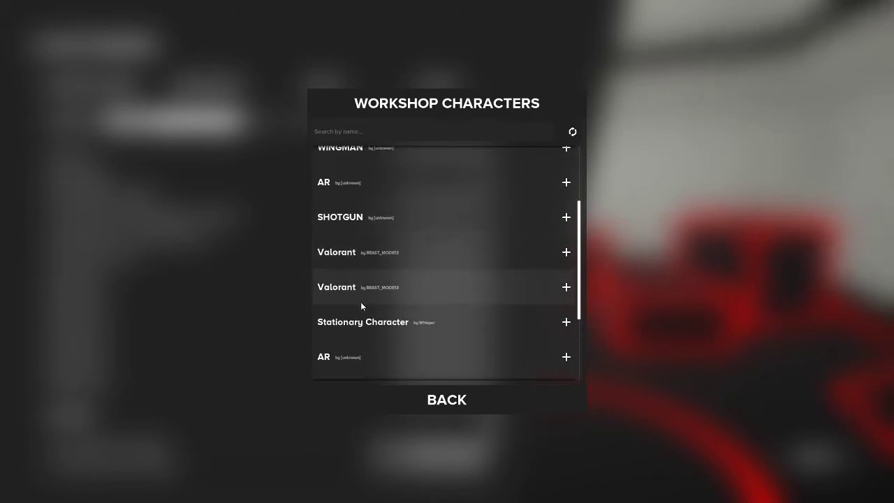
pyautogui.scroll(3, 352, 228)
pyautogui.scroll(1, 354, 233)
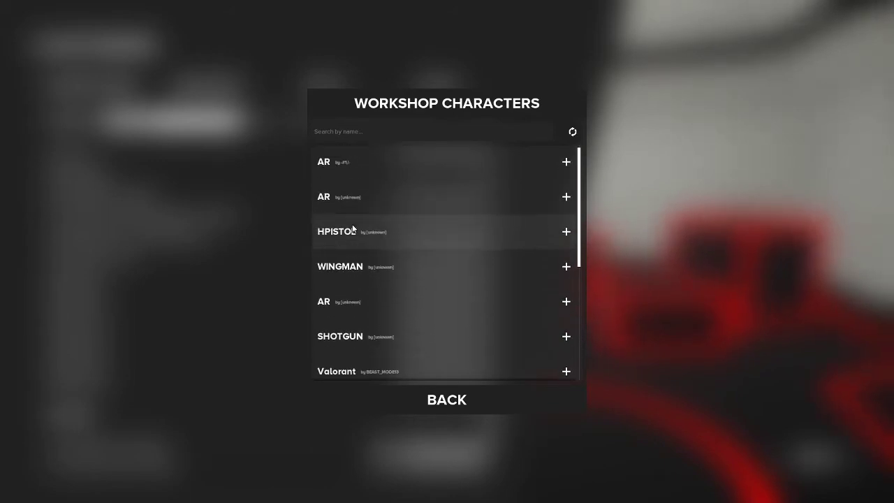
pyautogui.click(467, 402)
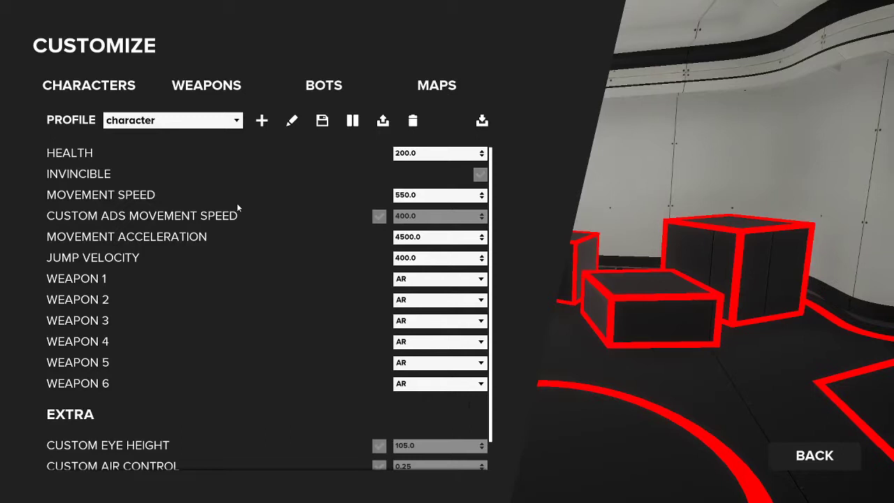
# Assign SHOTGUN as weapon 1 of the character profile
pyautogui.click(414, 286)
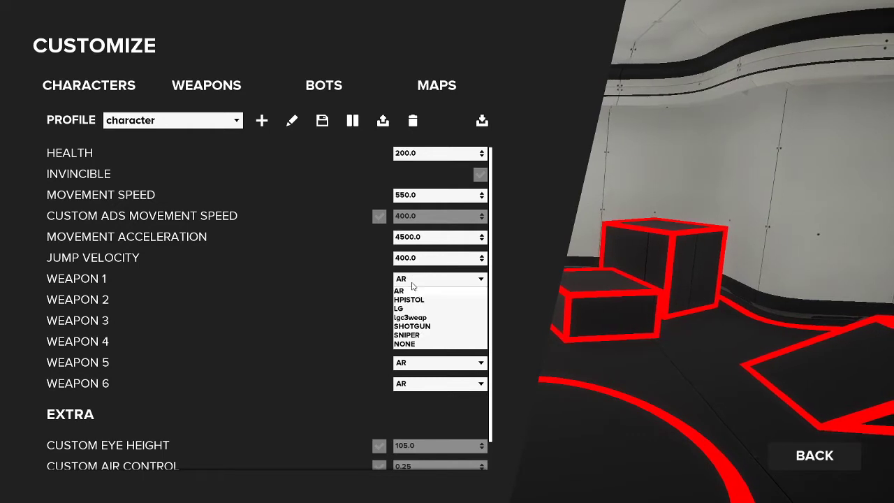
pyautogui.click(419, 325)
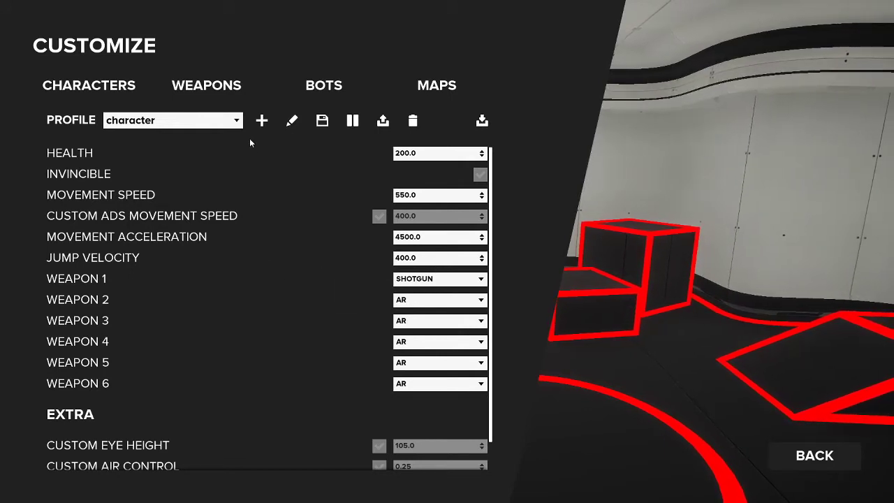
# Go to the weapon settings and browse the downloadable workshop weapons without adding any
pyautogui.click(209, 86)
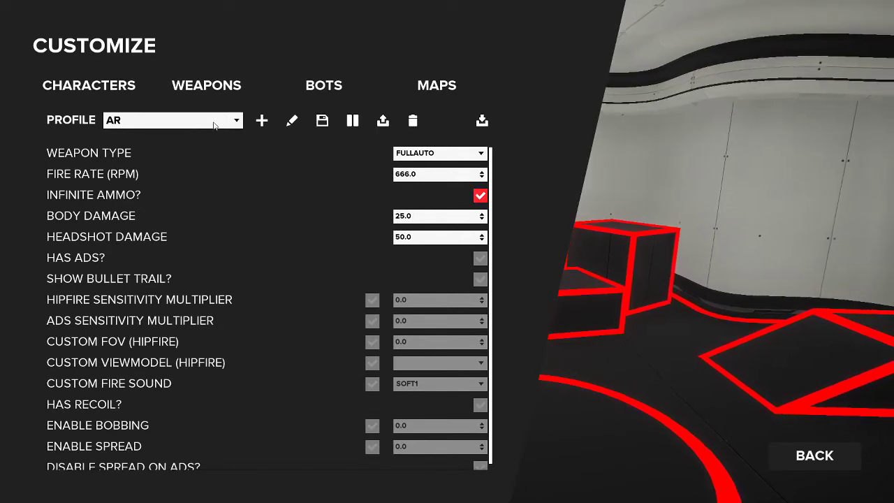
pyautogui.click(485, 120)
pyautogui.scroll(5, 391, 258)
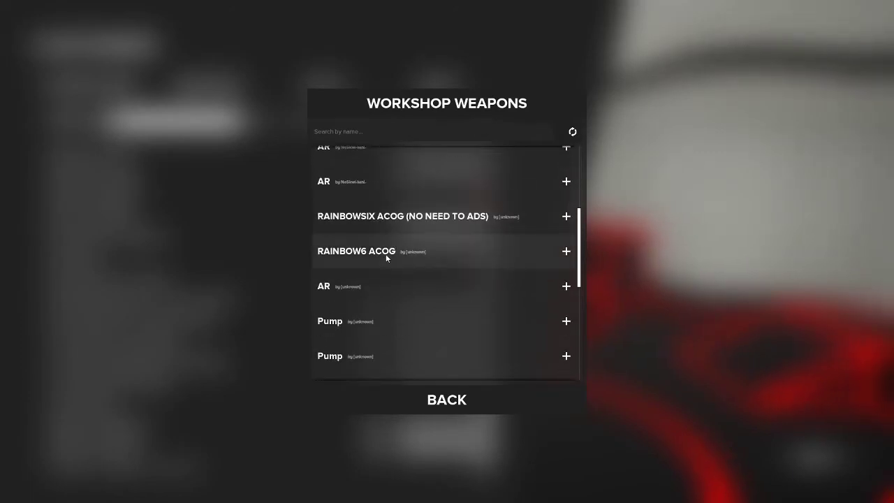
pyautogui.scroll(5, 386, 258)
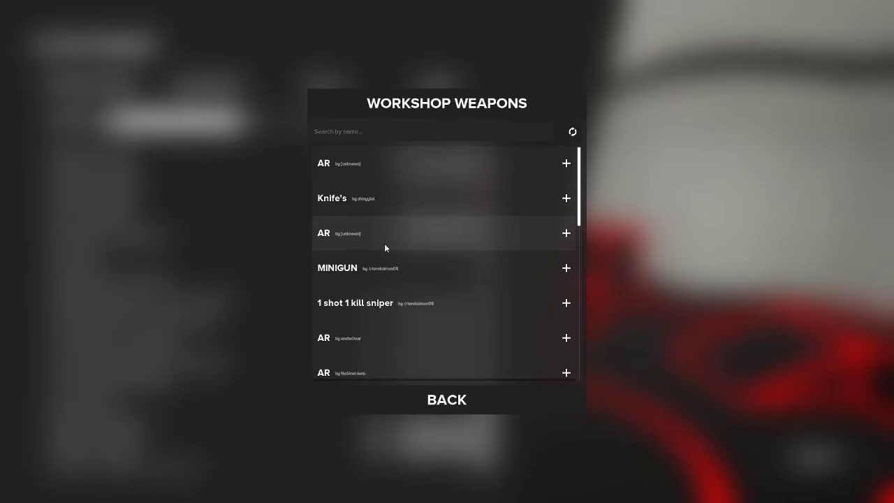
pyautogui.click(442, 401)
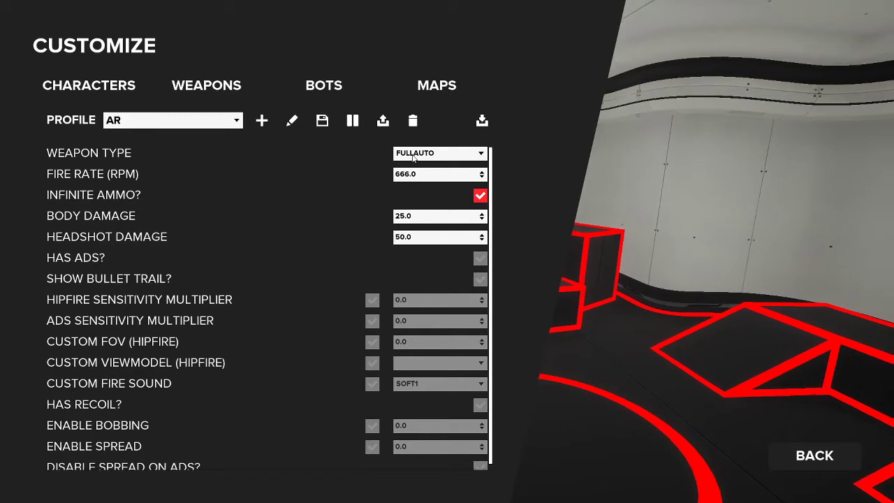
# Keep the AR weapon type as FULLAUTO and enable both ADS and recoil for it
pyautogui.click(413, 156)
pyautogui.click(315, 188)
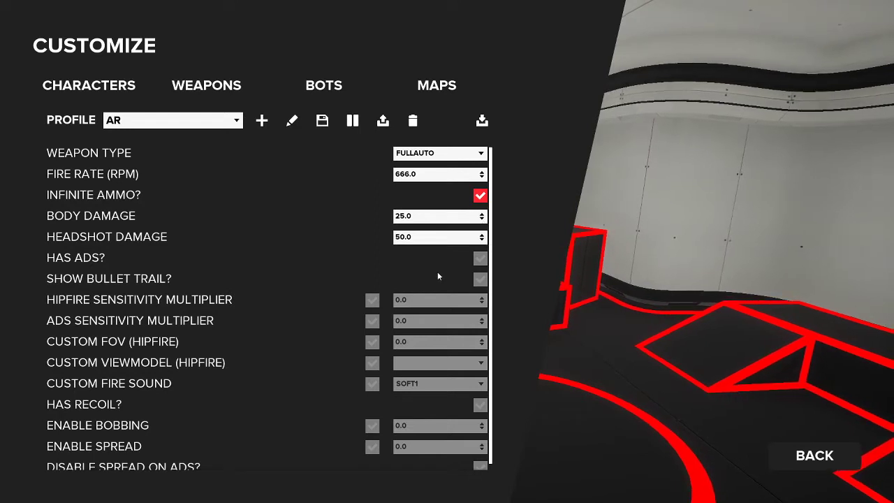
pyautogui.scroll(-1, 302, 295)
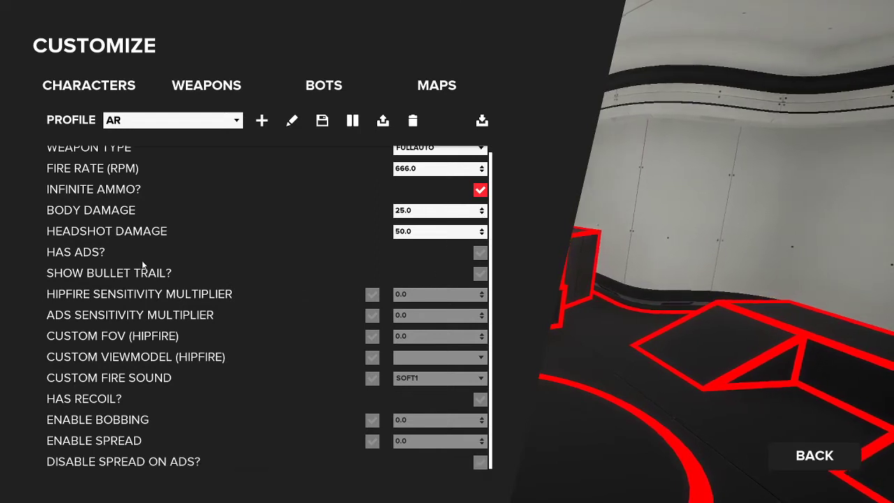
pyautogui.click(481, 253)
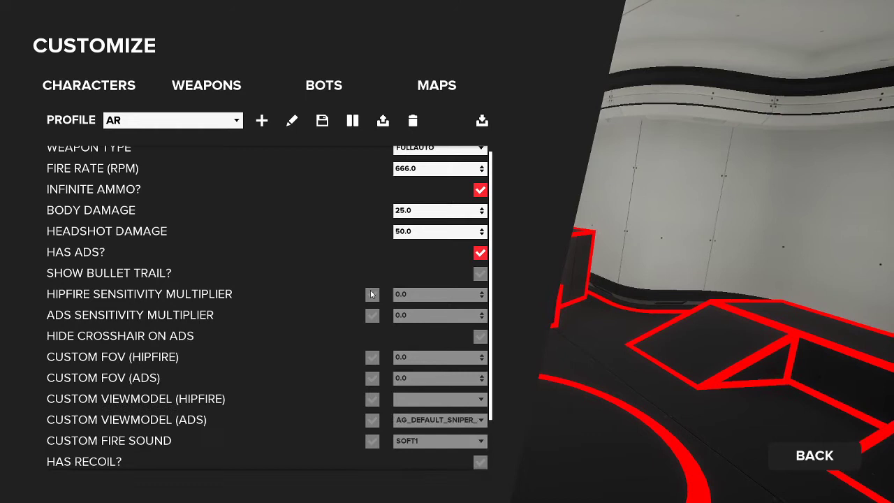
pyautogui.scroll(-3, 313, 317)
pyautogui.click(480, 399)
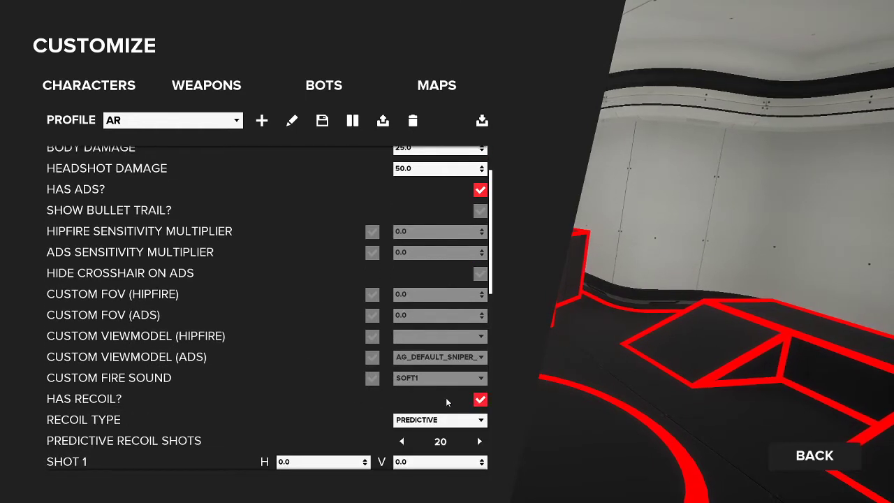
# Examine the AR's predictive recoil settings, including the per-shot values, recoil speed, magnitude and decay
pyautogui.scroll(-4, 325, 388)
pyautogui.scroll(-1, 255, 343)
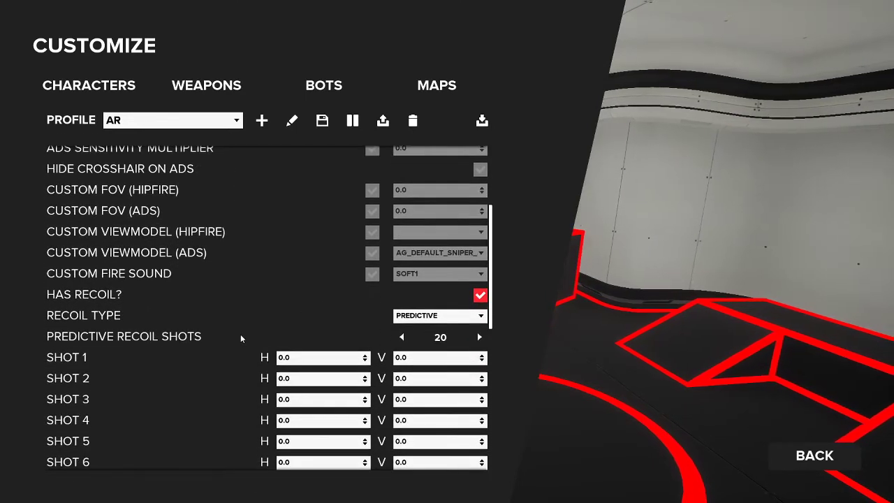
pyautogui.scroll(-1, 231, 306)
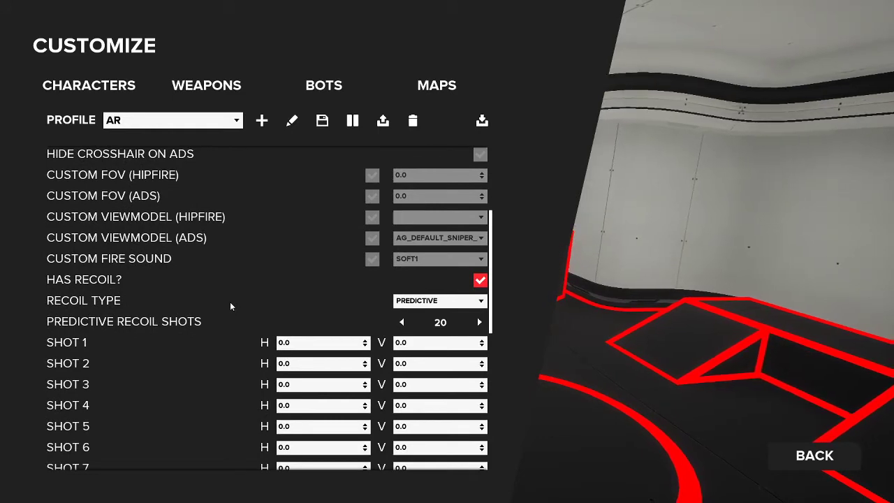
pyautogui.scroll(-9, 230, 303)
pyautogui.scroll(-8, 232, 304)
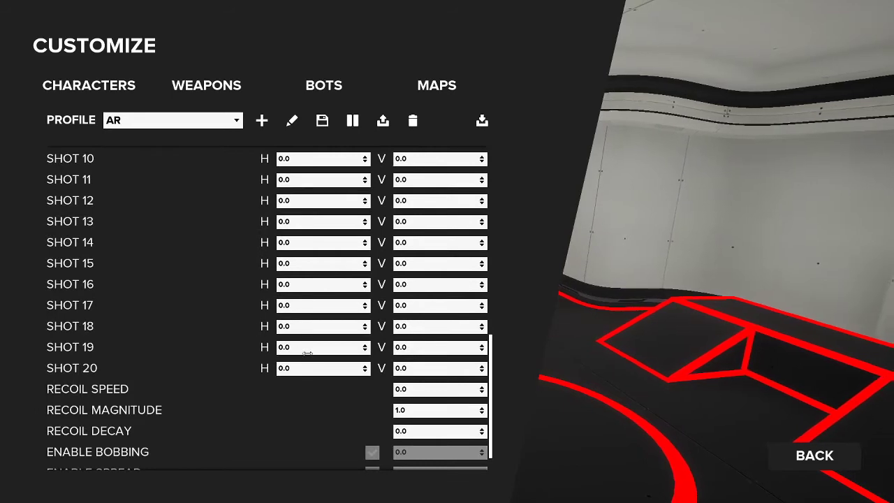
pyautogui.scroll(-2, 412, 364)
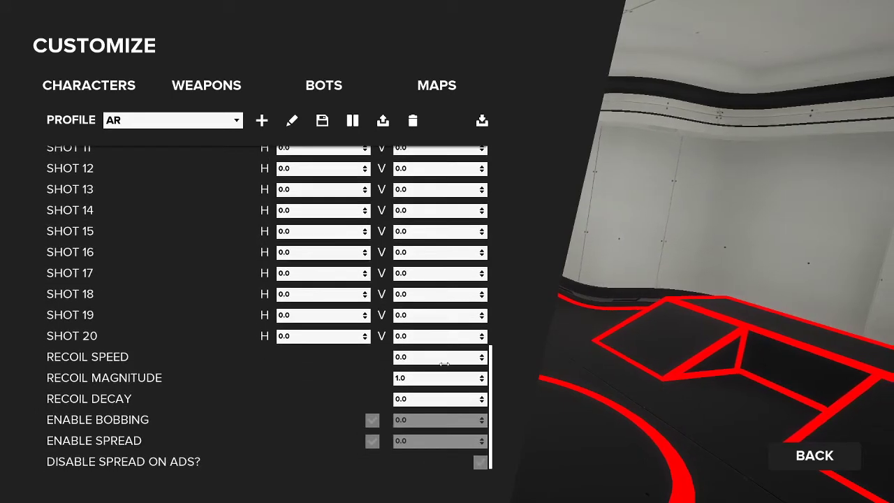
pyautogui.scroll(18, 419, 356)
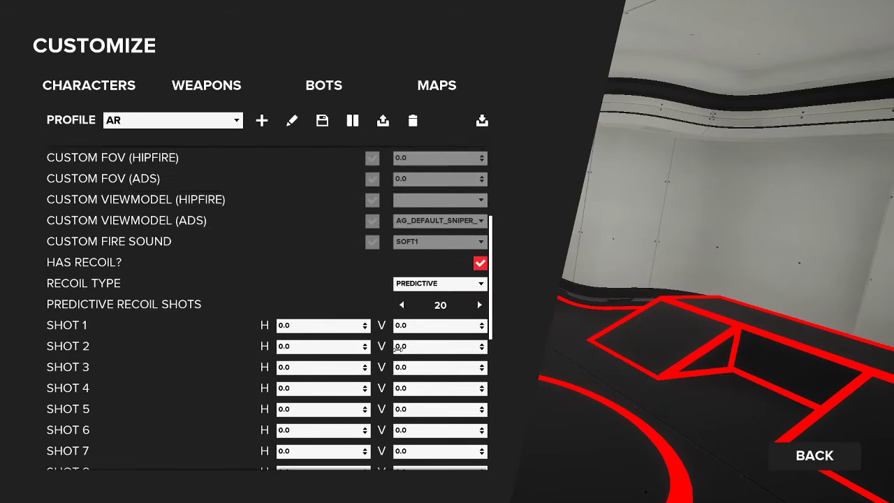
pyautogui.scroll(7, 398, 348)
# Open the bot settings and preview the bot as a sphere and as a box, ending on the capsule type
pyautogui.click(314, 88)
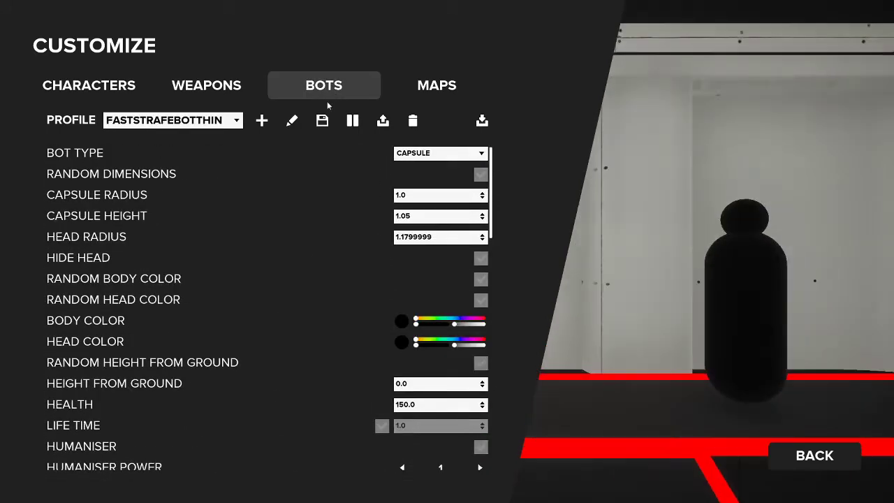
pyautogui.click(463, 157)
pyautogui.click(418, 173)
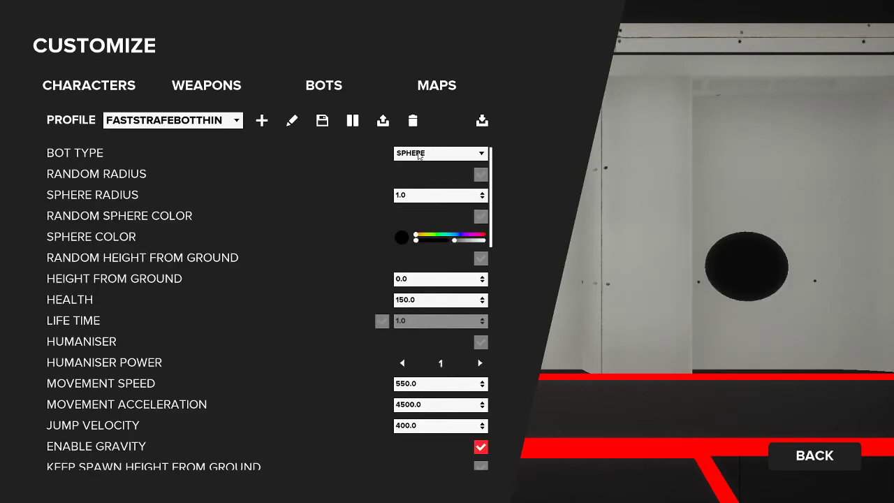
pyautogui.click(419, 156)
pyautogui.click(402, 183)
pyautogui.click(423, 155)
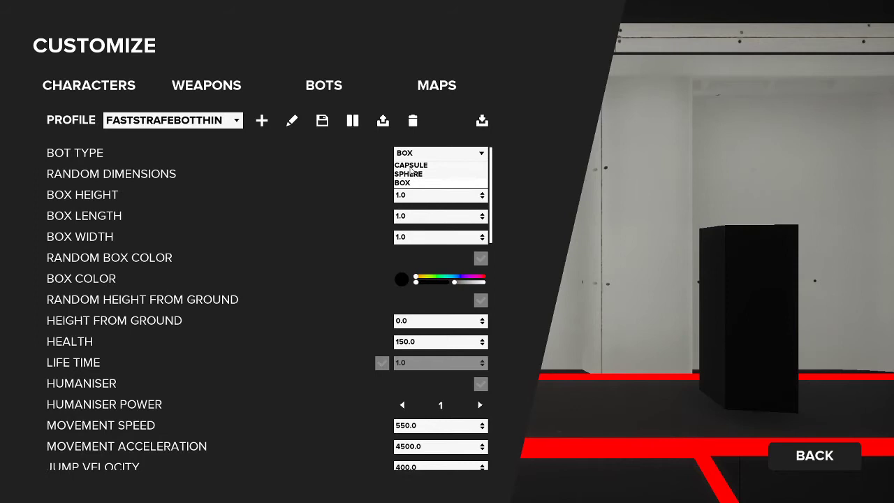
pyautogui.click(418, 166)
# Switch the bot type to sphere to view its options, and return it to capsule
pyautogui.click(440, 155)
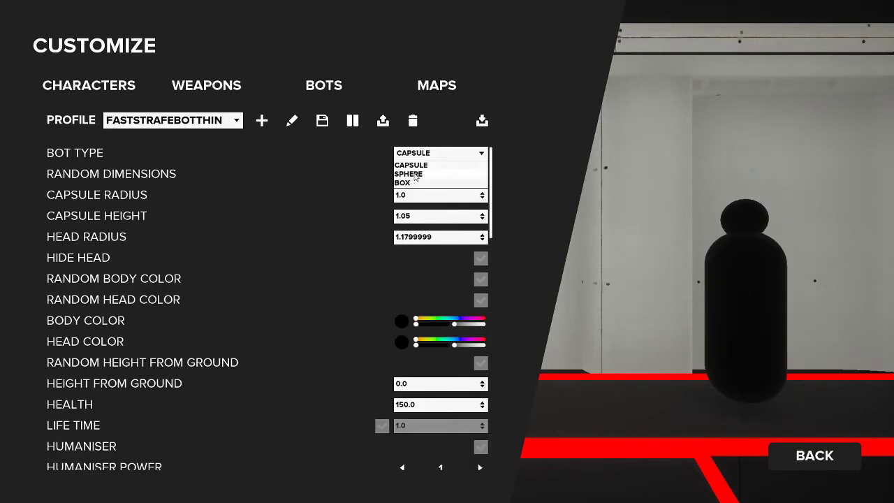
pyautogui.click(412, 174)
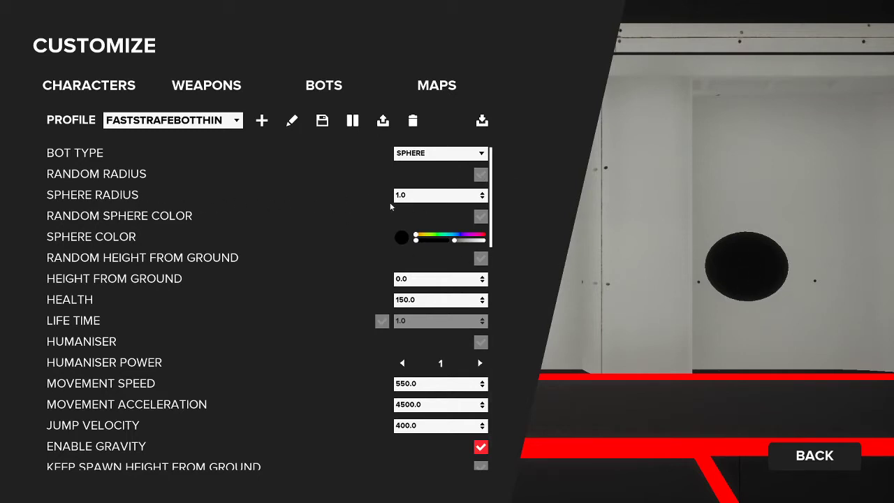
pyautogui.scroll(-1, 315, 247)
pyautogui.scroll(1, 421, 141)
pyautogui.click(426, 153)
pyautogui.click(419, 162)
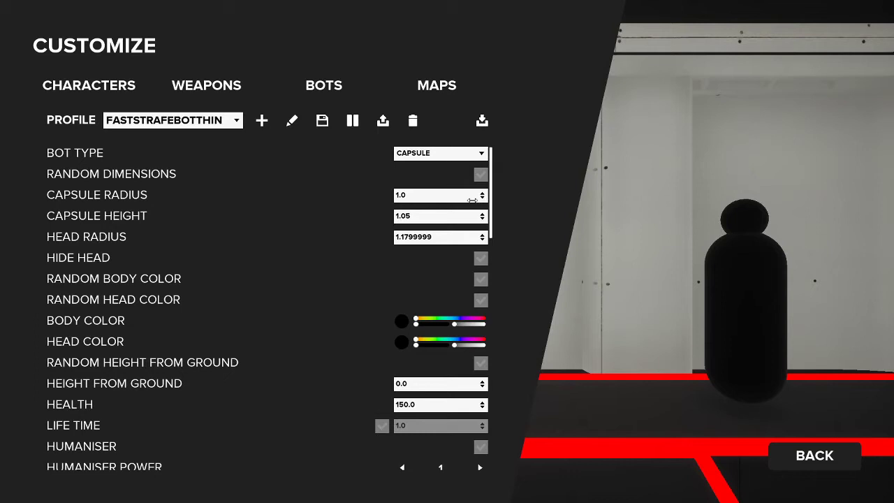
# Set the bot's capsule radius about 1.01, capsule height about 1.12, head radius about 1.06, health about 153.7, movement speed about 464 and acceleration about 3558
pyautogui.moveTo(477, 195); pyautogui.dragTo(484, 237)
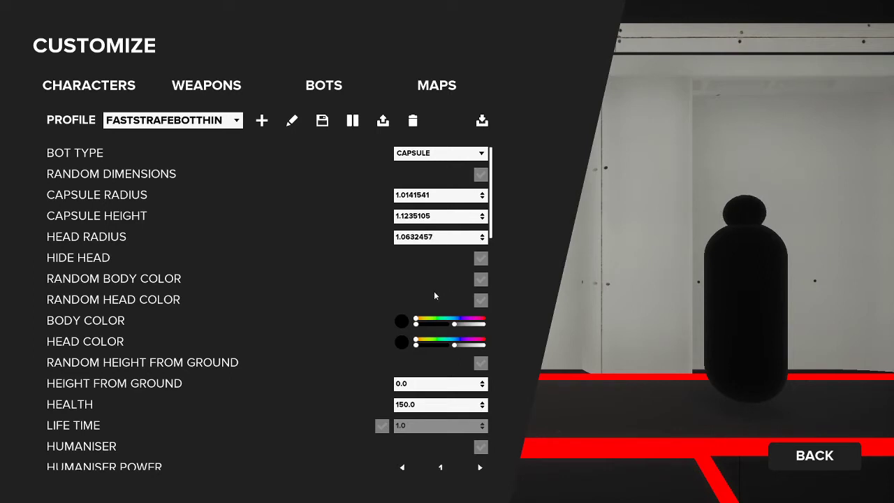
pyautogui.scroll(-5, 385, 345)
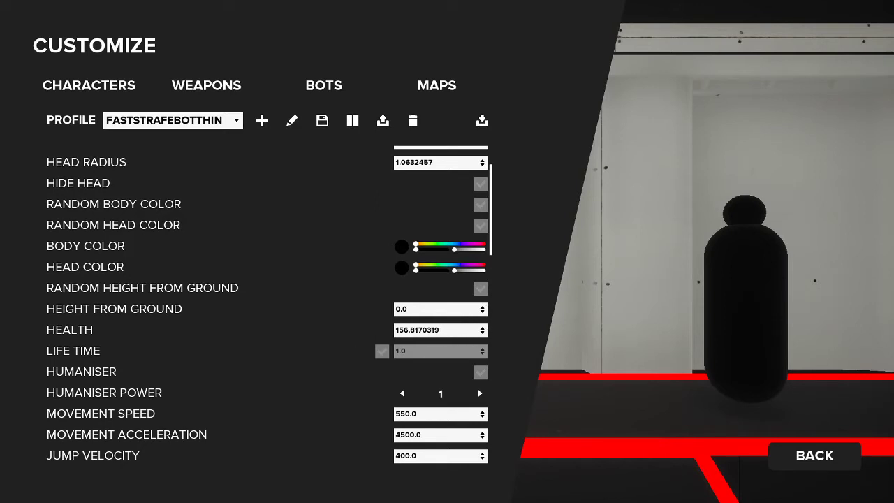
pyautogui.scroll(-2, 468, 376)
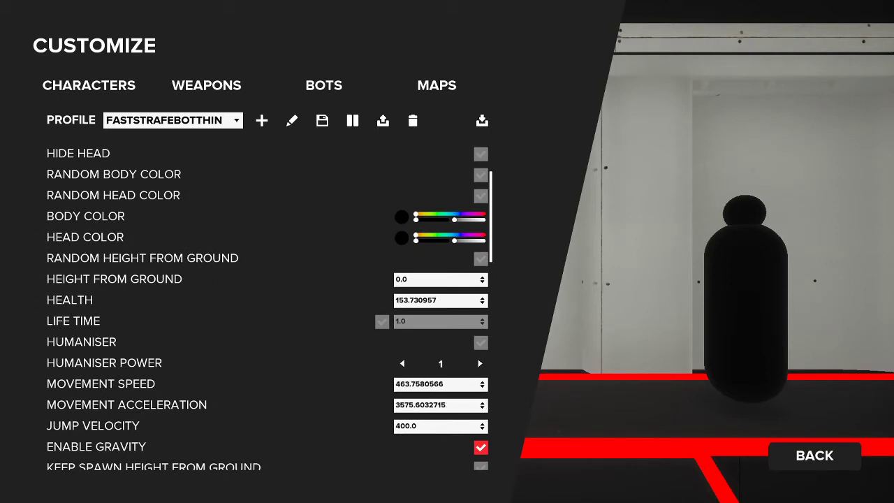
# Examine the bot's remaining options, including gravity, idle states, strafe movement, action times, jump and extra settings
pyautogui.scroll(-10, 314, 417)
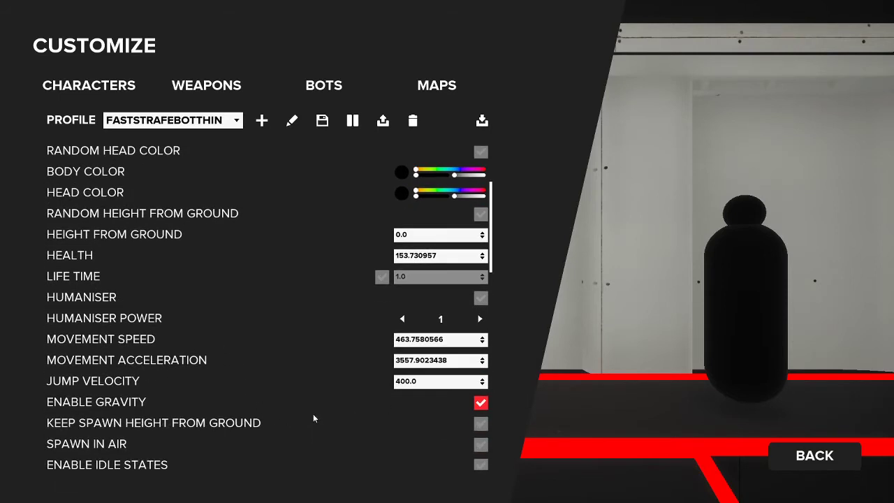
pyautogui.scroll(-20, 321, 360)
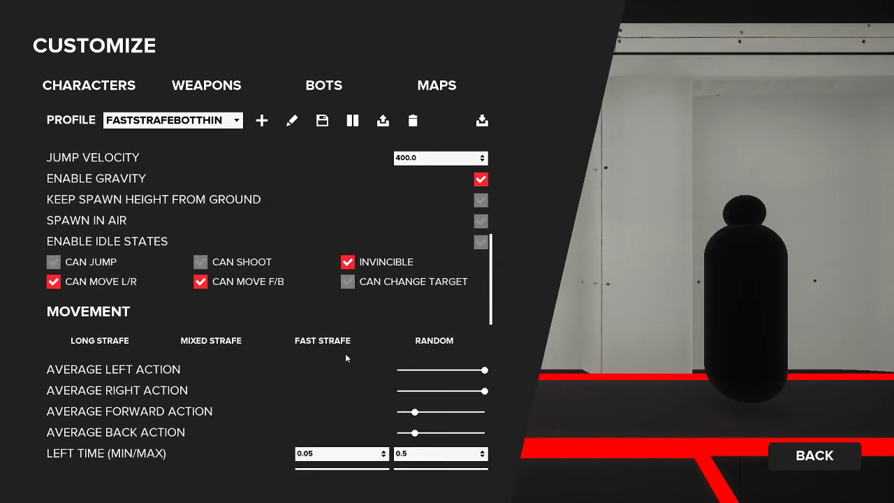
pyautogui.scroll(8, 297, 348)
pyautogui.scroll(10, 289, 343)
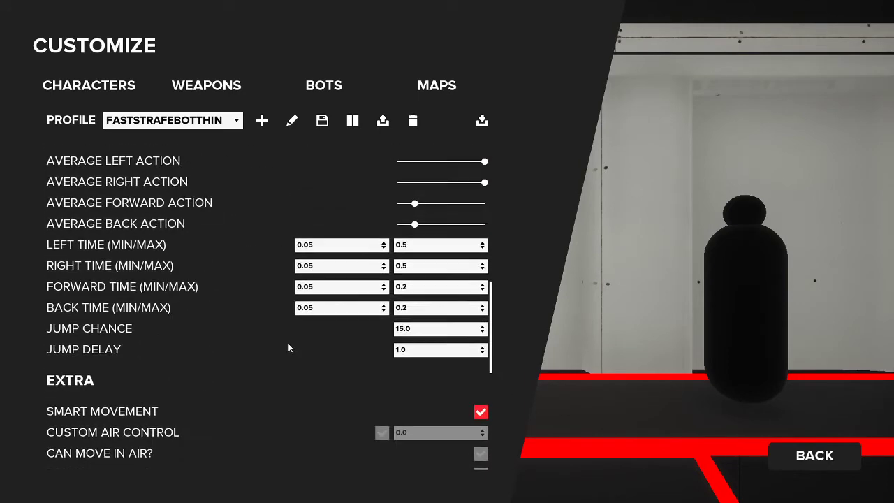
# Set the bot's average right action to its minimum and review its action times, jump, extra, abilities and events options
pyautogui.scroll(-1, 337, 309)
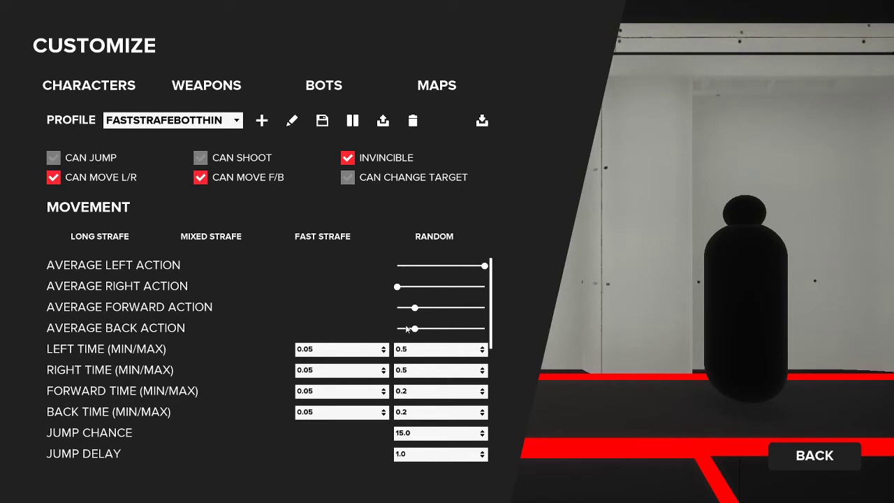
pyautogui.scroll(-1, 371, 328)
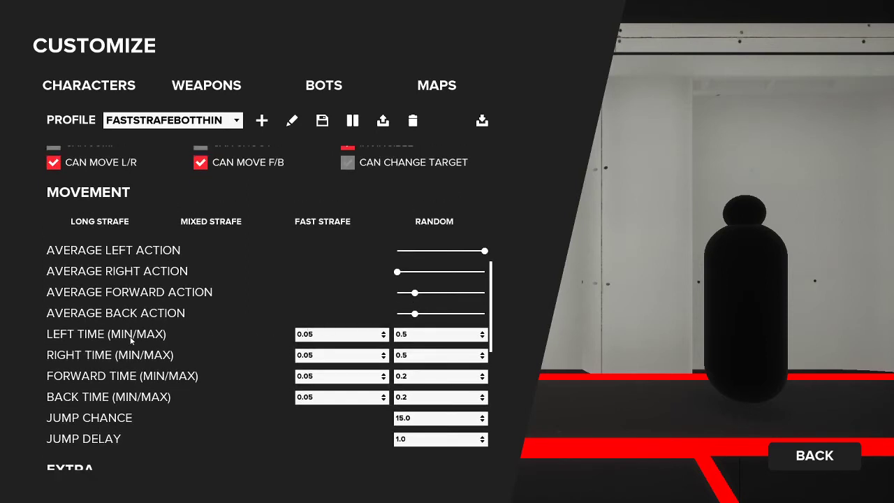
pyautogui.scroll(-5, 187, 370)
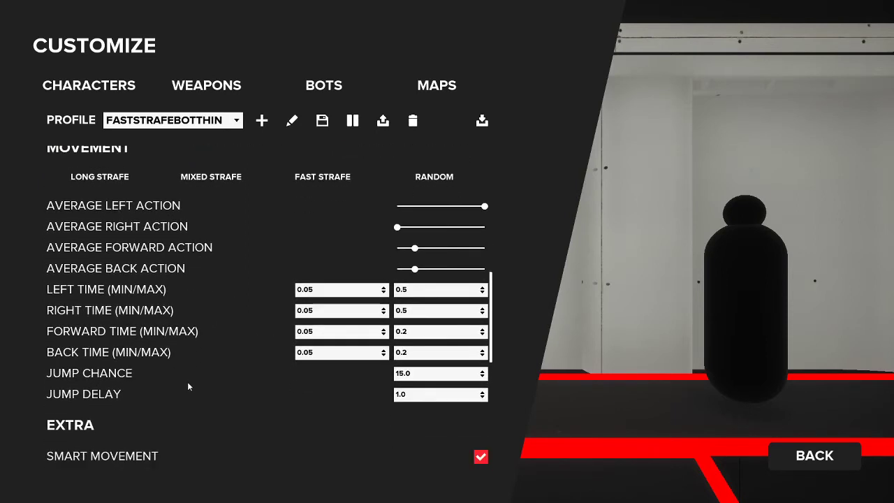
pyautogui.scroll(-8, 187, 368)
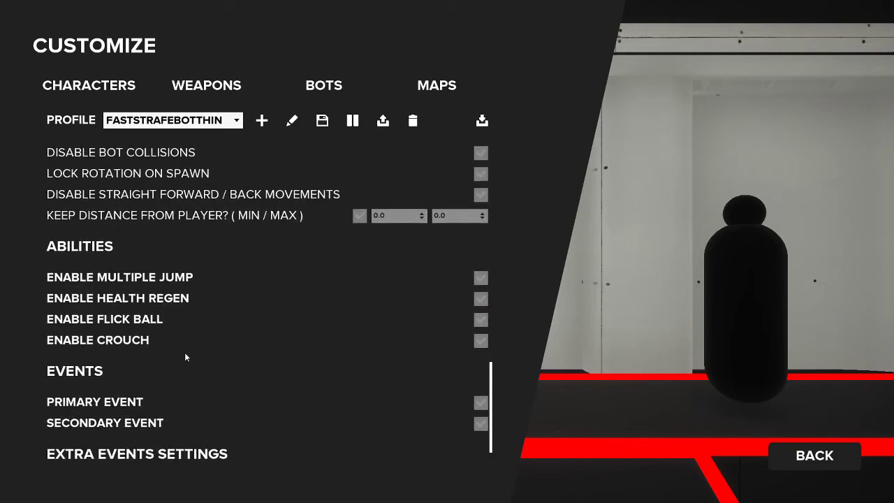
pyautogui.scroll(12, 181, 349)
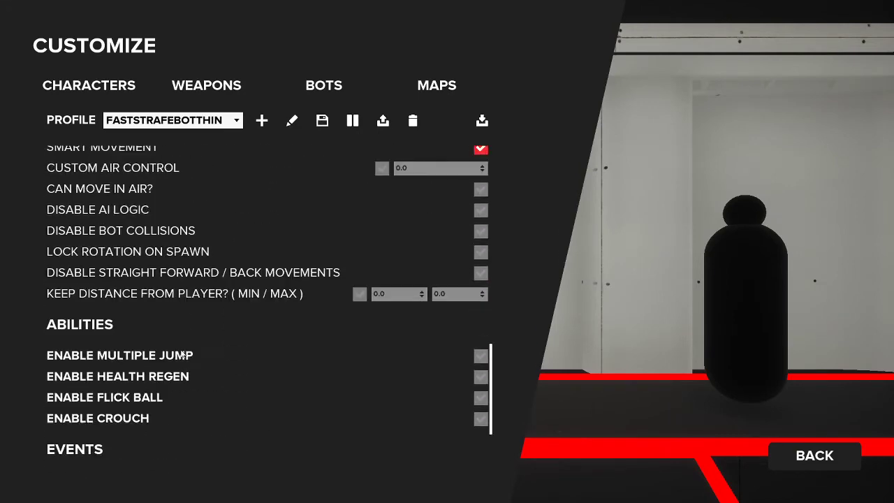
pyautogui.scroll(10, 185, 328)
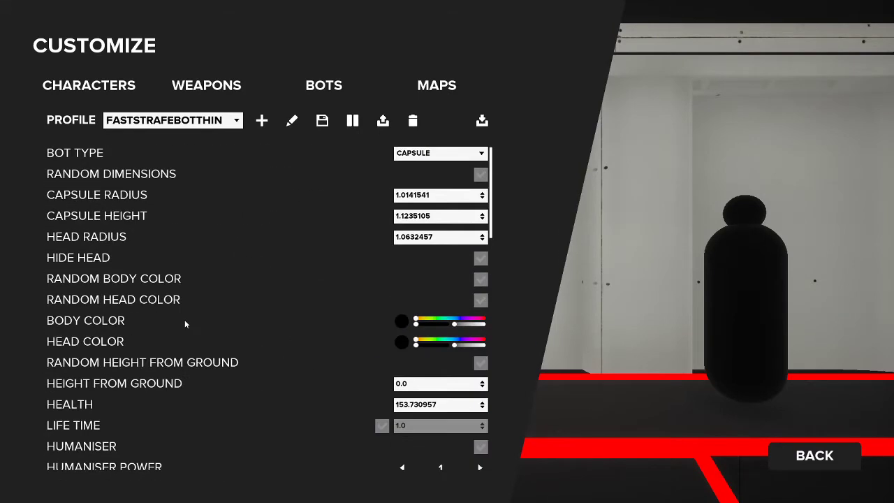
# Open map #1 in the map editor and extend its dark floor platform with additional floor blocks
pyautogui.click(442, 89)
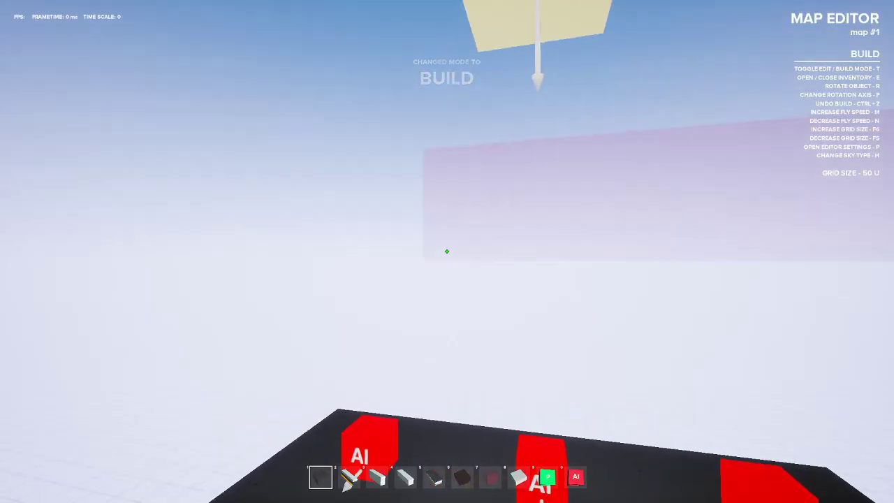
pyautogui.press('w')
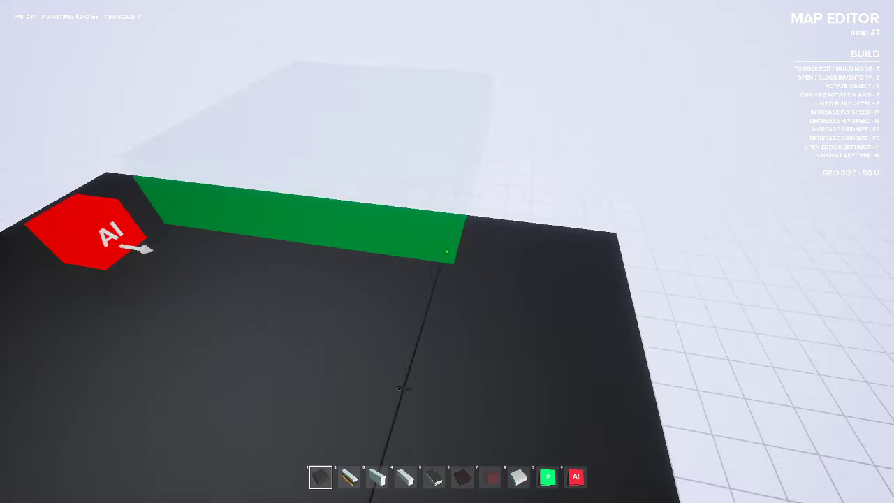
pyautogui.press('w')
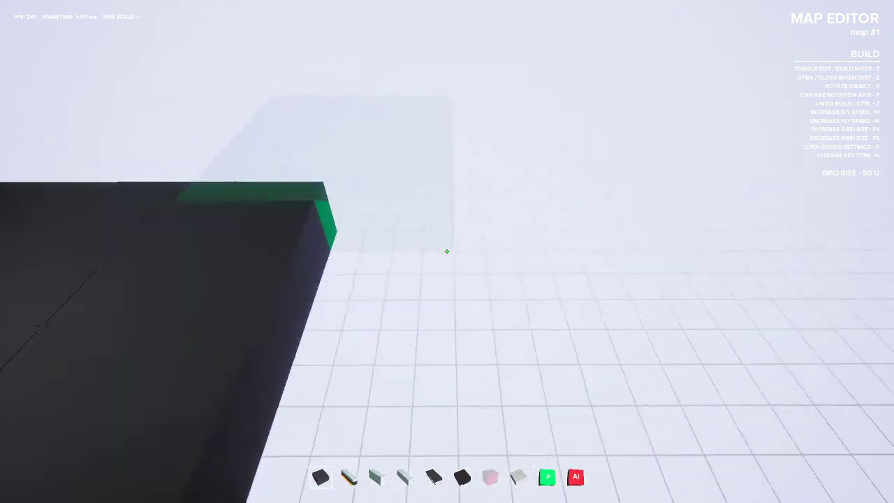
pyautogui.press('s')
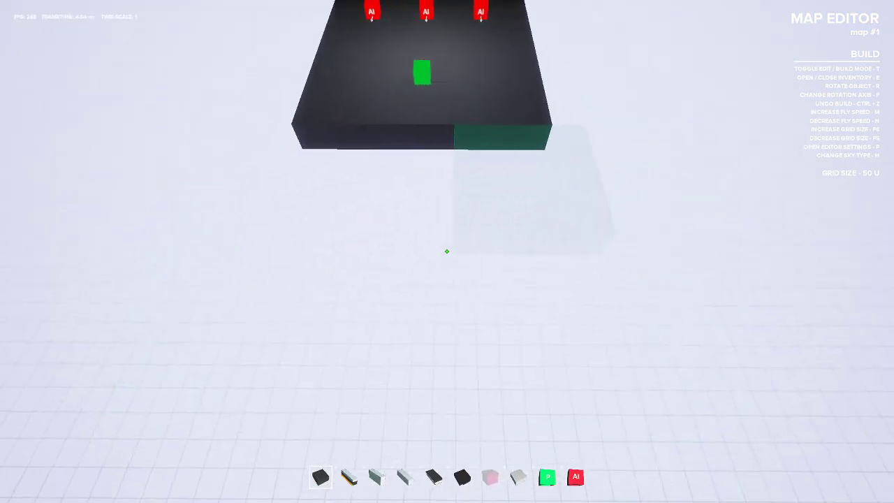
pyautogui.press('w')
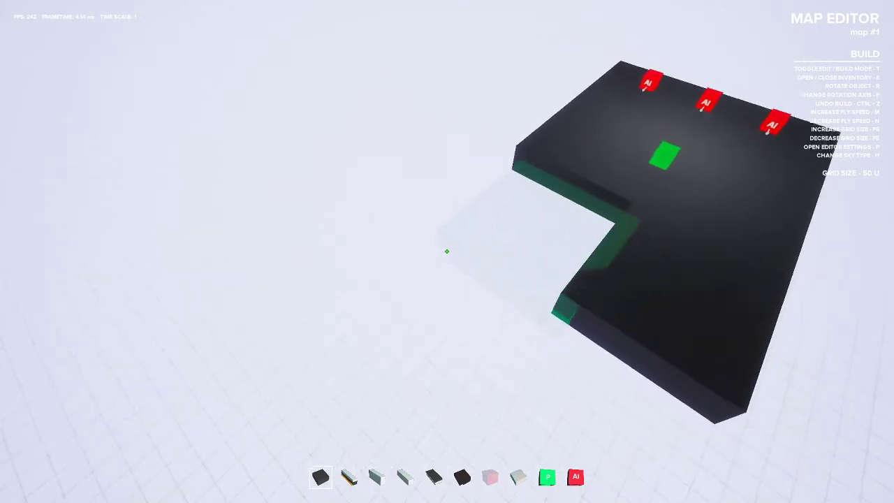
pyautogui.press('s')
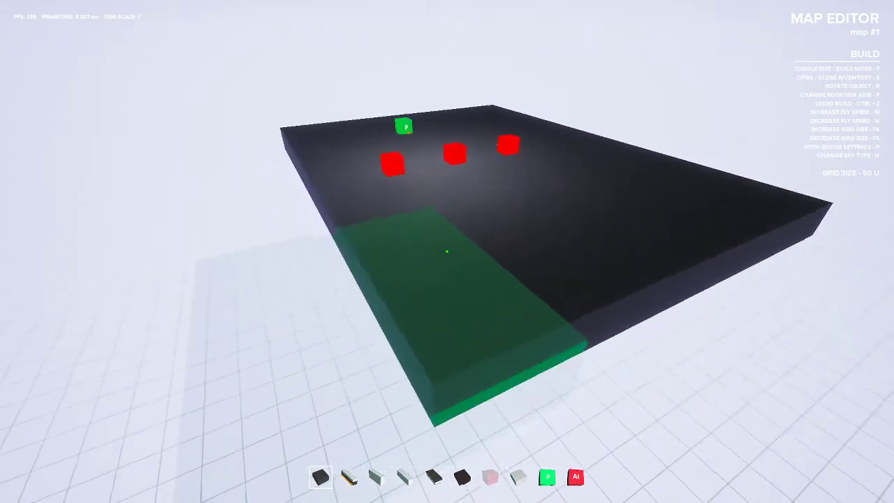
pyautogui.click(447, 251)
# Open the building blocks inventory and look through the floor, wall, roof, advanced, terrain and invisible blocks
pyautogui.press('e')
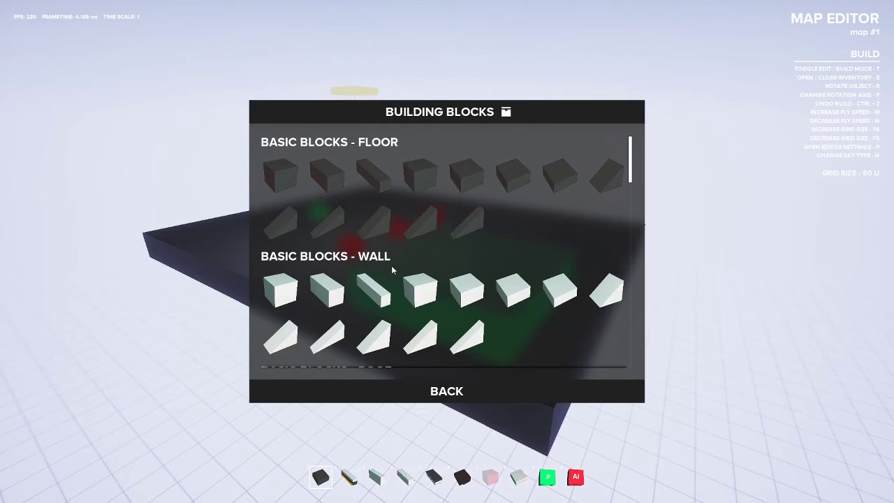
pyautogui.scroll(-1, 392, 252)
pyautogui.scroll(1, 397, 213)
pyautogui.scroll(-1, 328, 283)
pyautogui.scroll(-1, 391, 307)
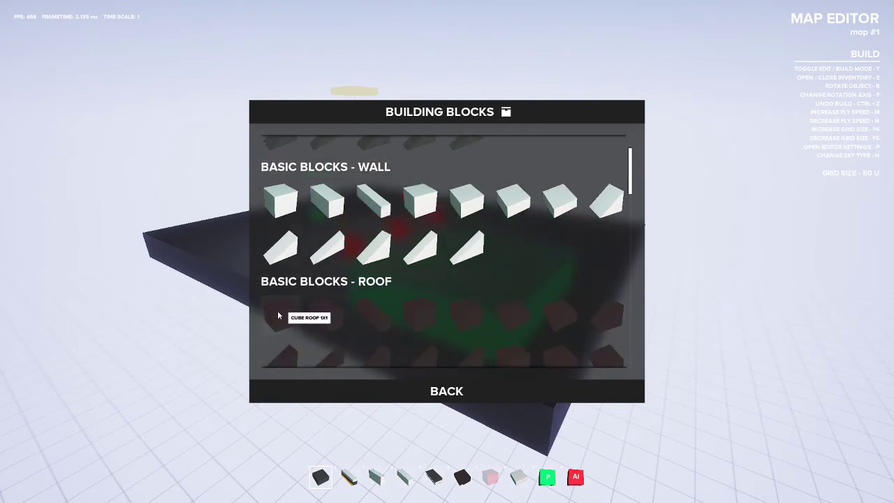
pyautogui.scroll(-3, 393, 318)
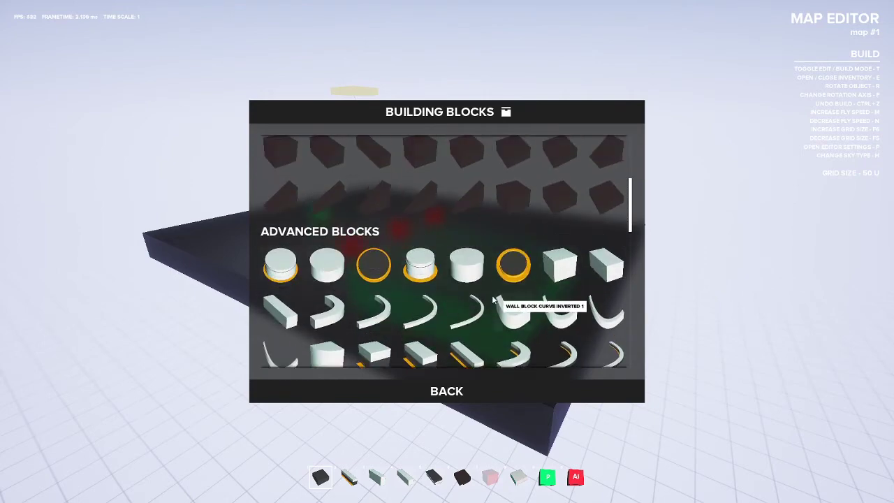
pyautogui.scroll(-2, 489, 311)
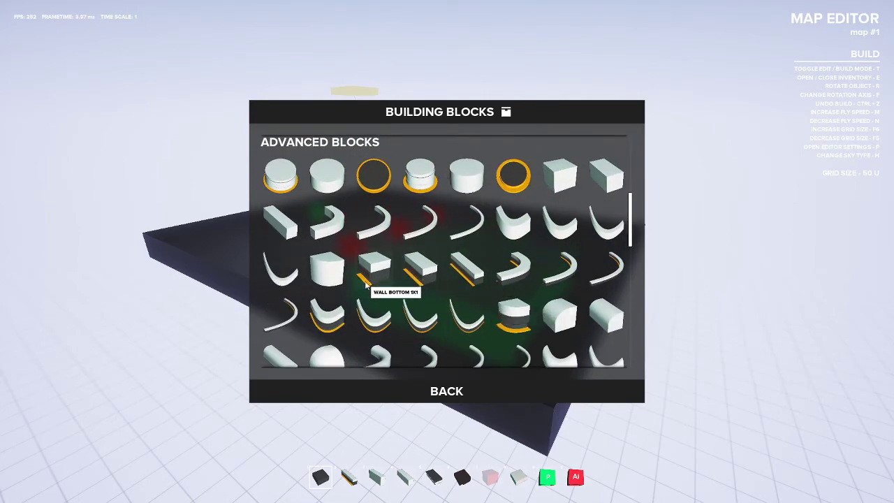
pyautogui.scroll(-2, 366, 283)
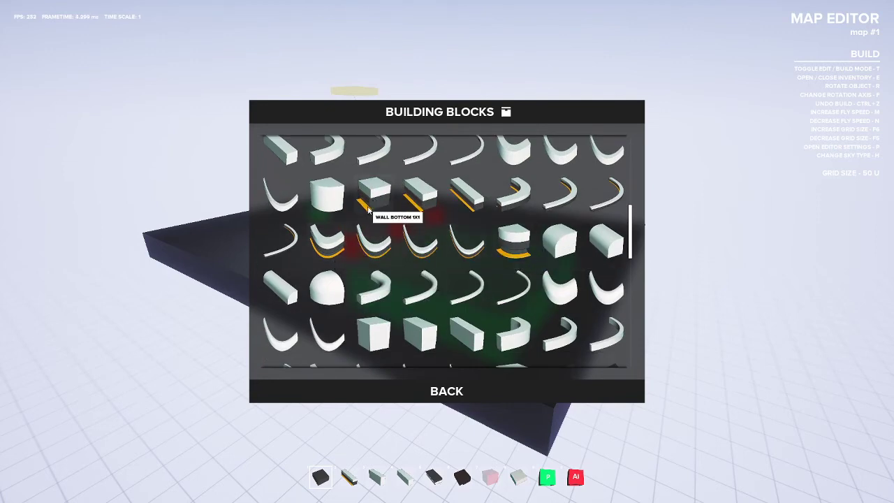
pyautogui.scroll(-4, 399, 328)
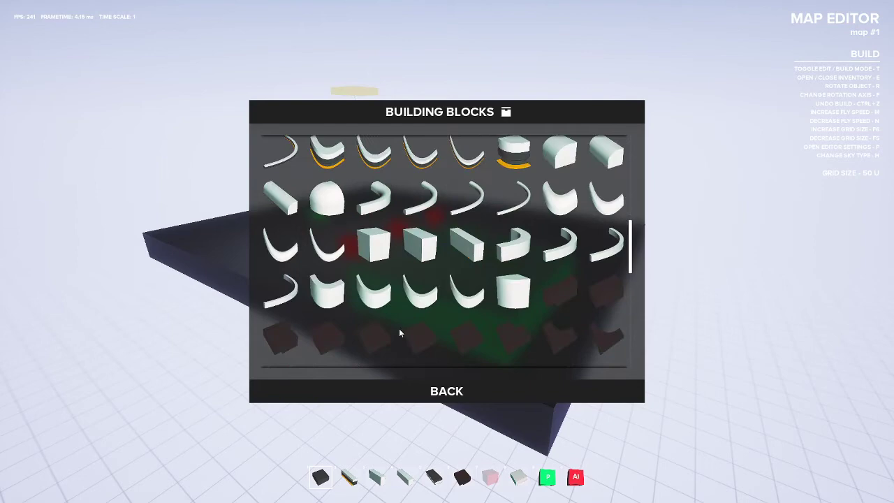
pyautogui.scroll(-2, 398, 329)
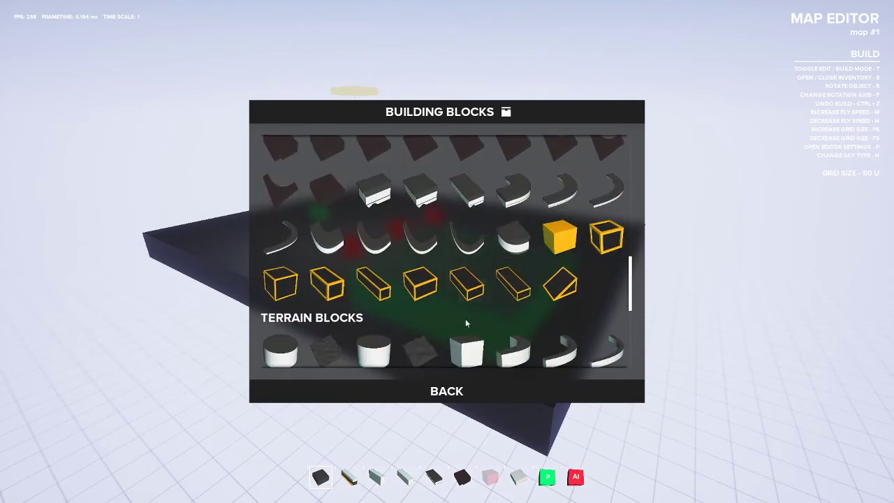
pyautogui.scroll(-2, 367, 290)
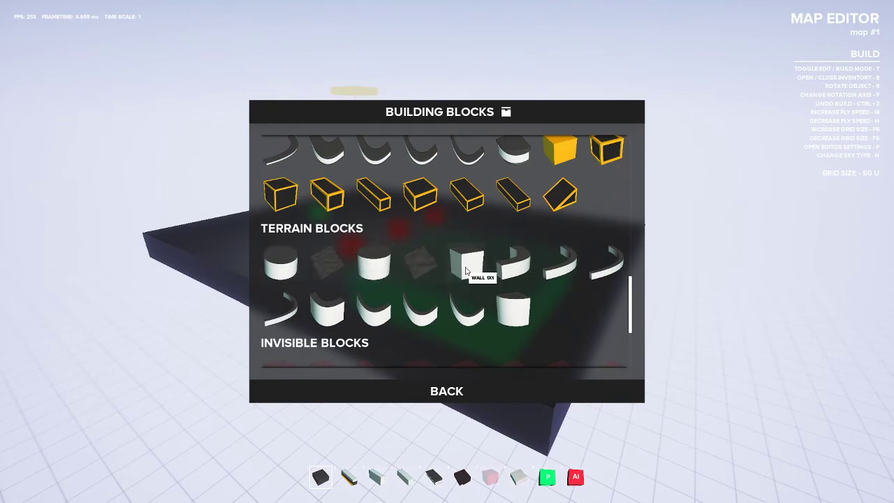
pyautogui.scroll(-2, 402, 301)
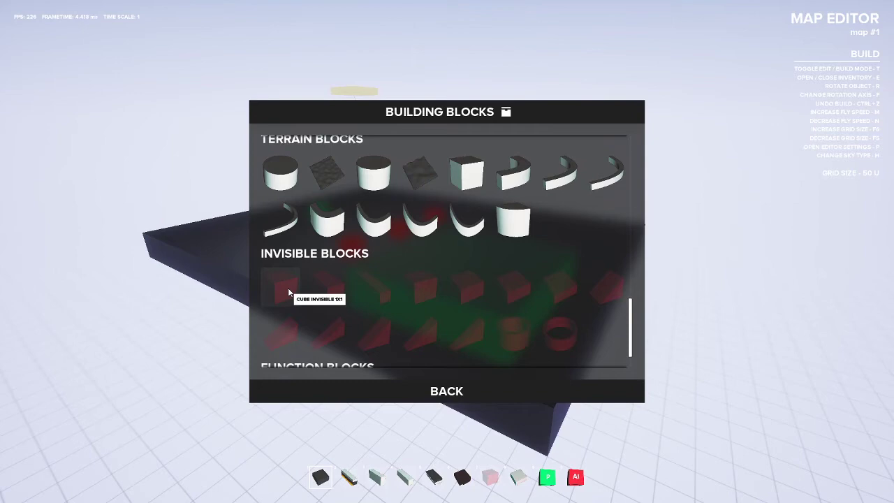
# Assign the long invisible block to hotbar slot 6 and select it for building on the platform
pyautogui.moveTo(371, 289); pyautogui.dragTo(462, 477)
pyautogui.scroll(-1, 441, 347)
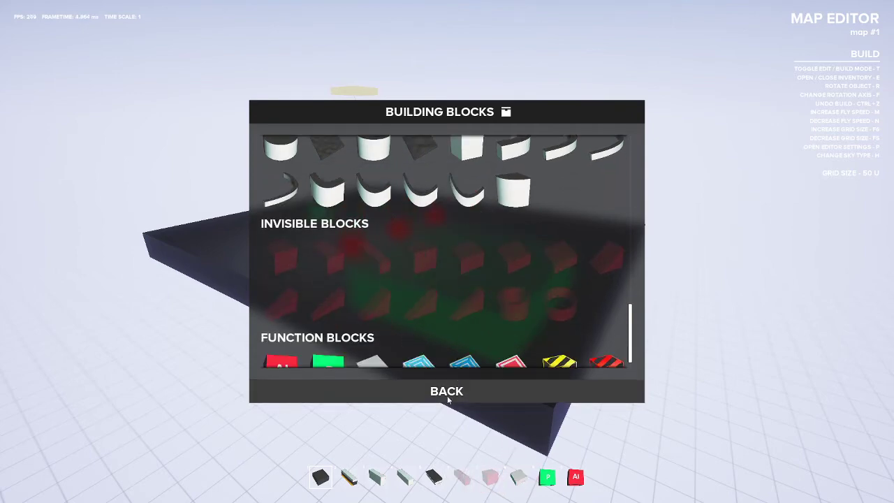
pyautogui.click(447, 391)
pyautogui.press('w')
pyautogui.press('w')
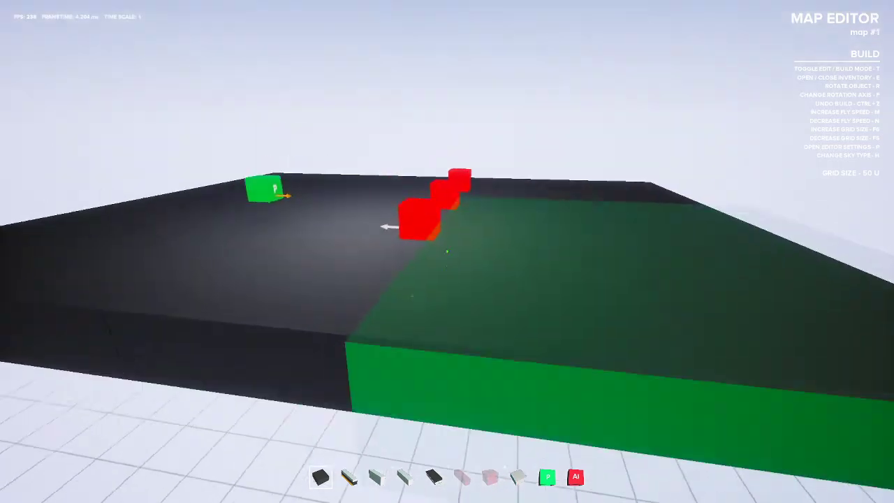
pyautogui.press('6')
pyautogui.press('s')
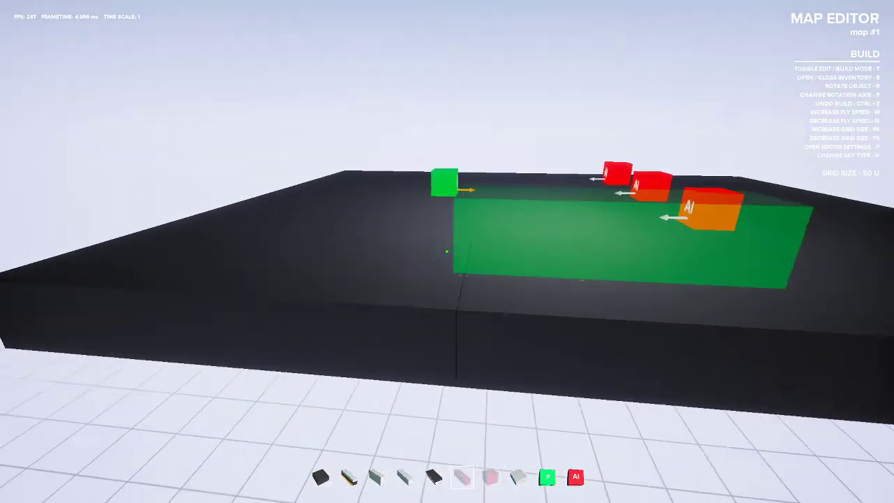
# Place three long invisible blocks end to end along the platform's side edge, beside the player and AI spawns
pyautogui.press('w')
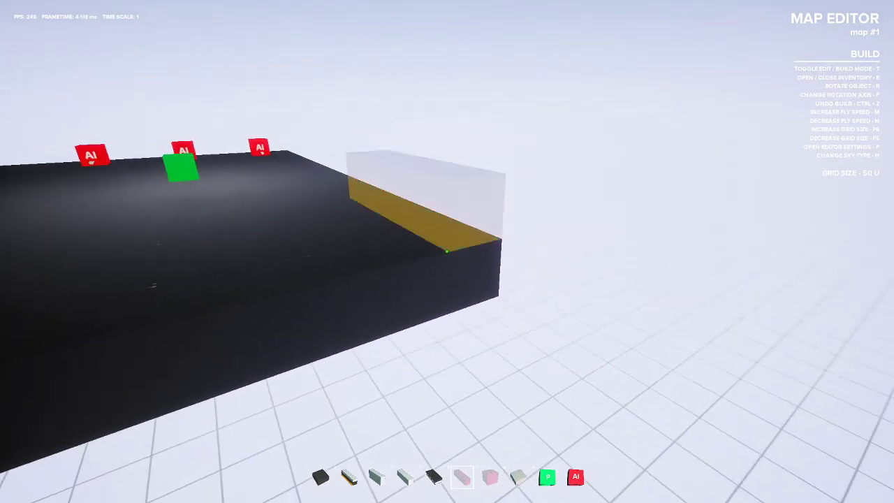
pyautogui.press('w')
pyautogui.press('s')
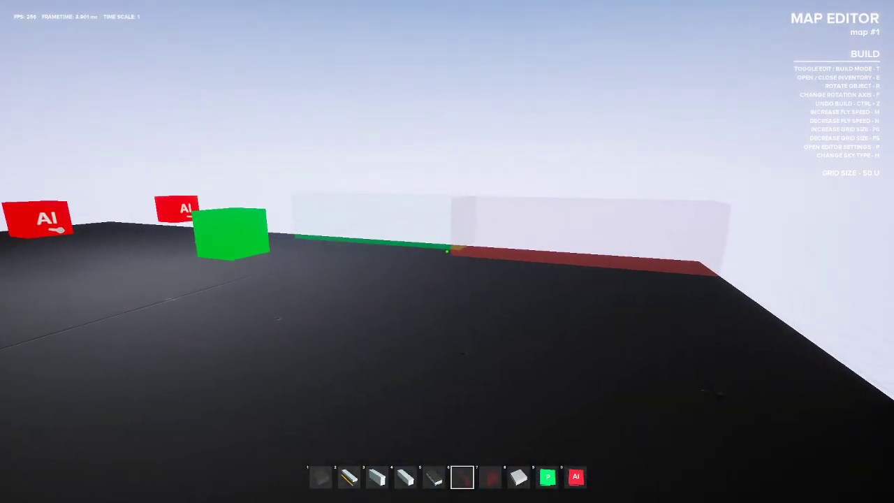
pyautogui.press('d')
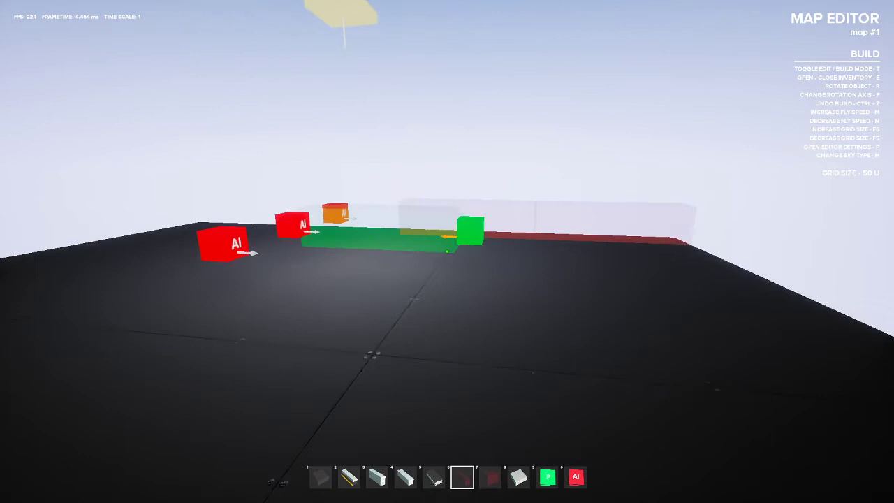
pyautogui.press('d')
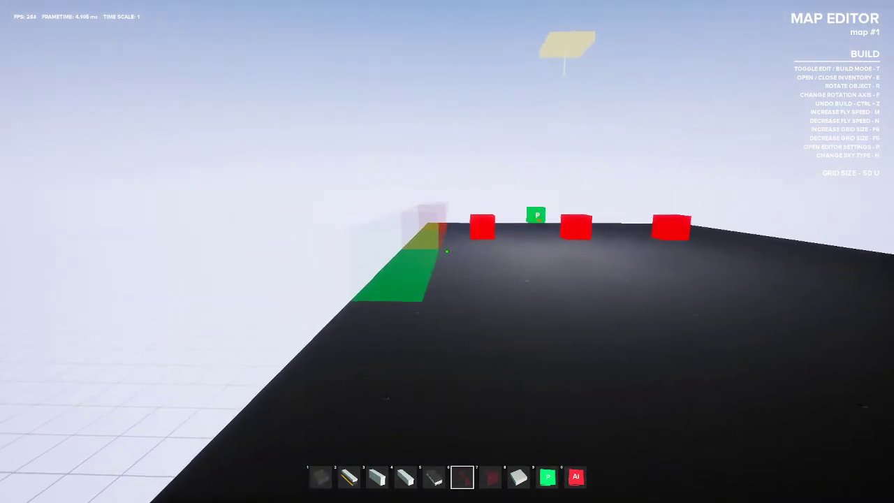
pyautogui.press('d')
pyautogui.press('s')
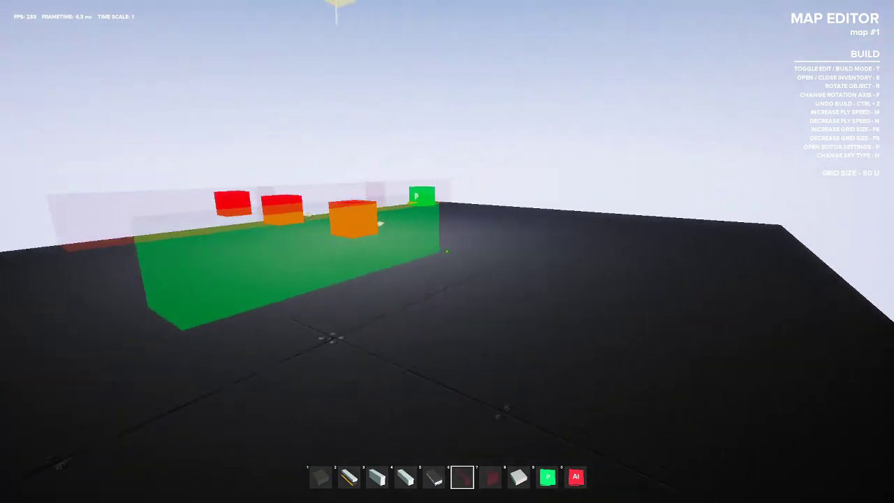
pyautogui.press('w')
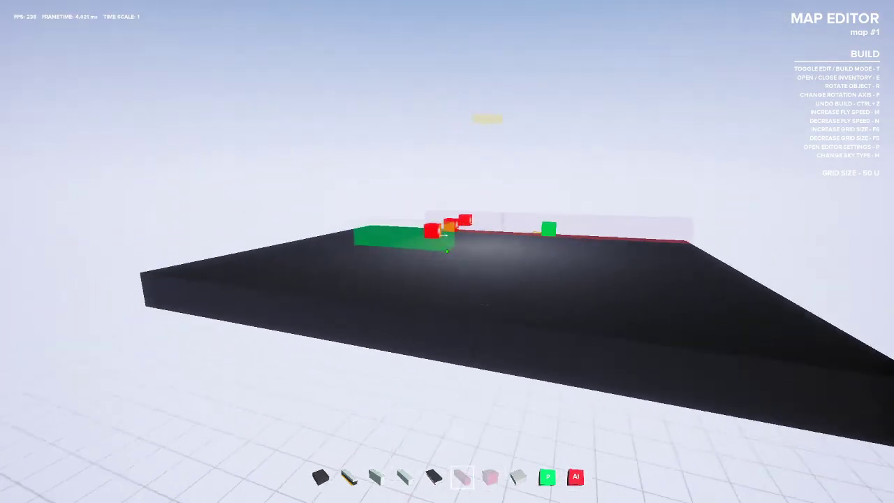
pyautogui.press('s')
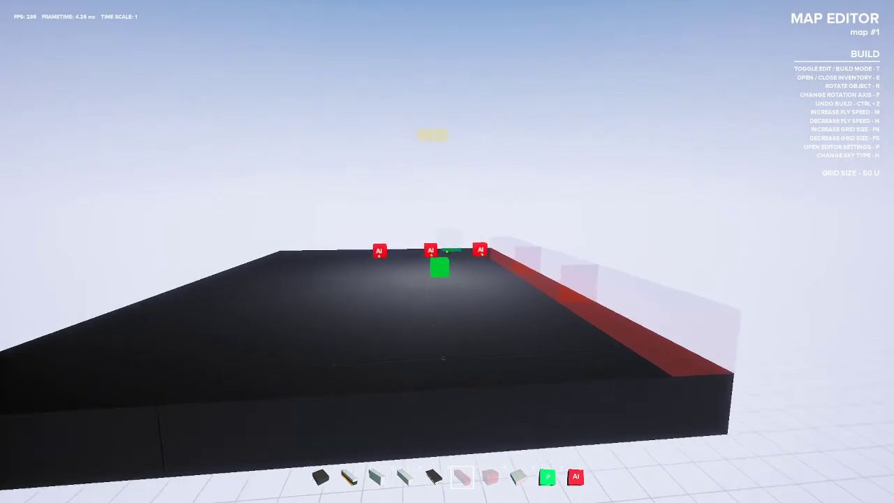
# Examine the function blocks in the building inventory, and survey the platform with its invisible wall and spawns
pyautogui.press('e')
pyautogui.scroll(-1, 441, 312)
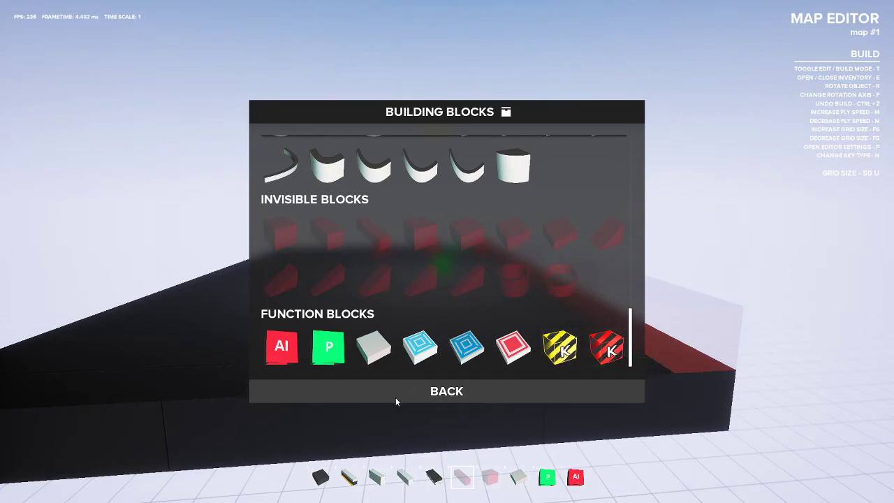
pyautogui.click(354, 383)
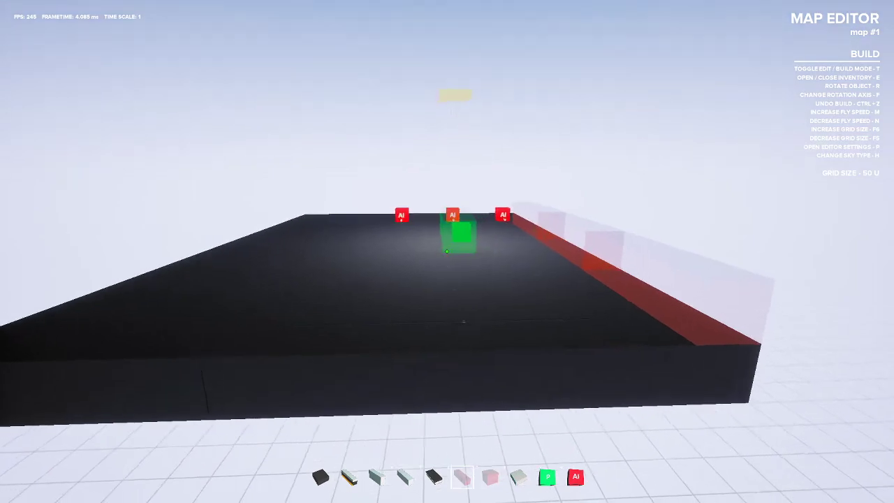
pyautogui.press('w')
pyautogui.press('s')
pyautogui.press('w')
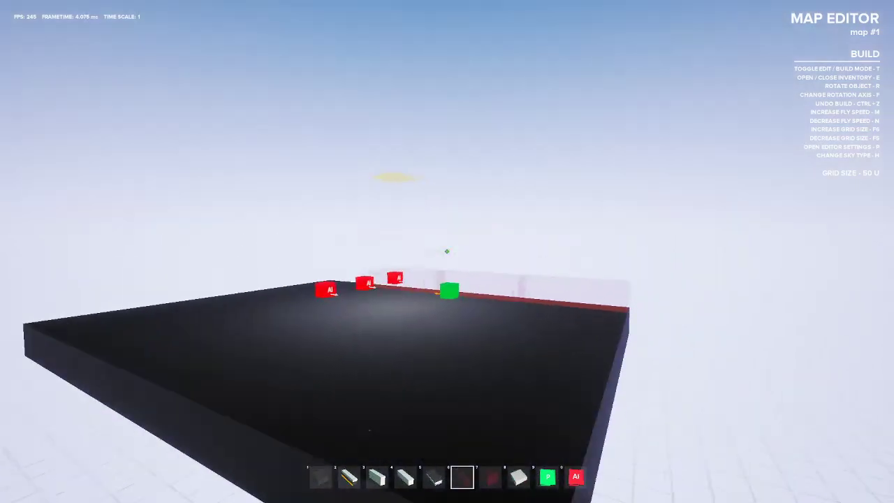
pyautogui.press('s')
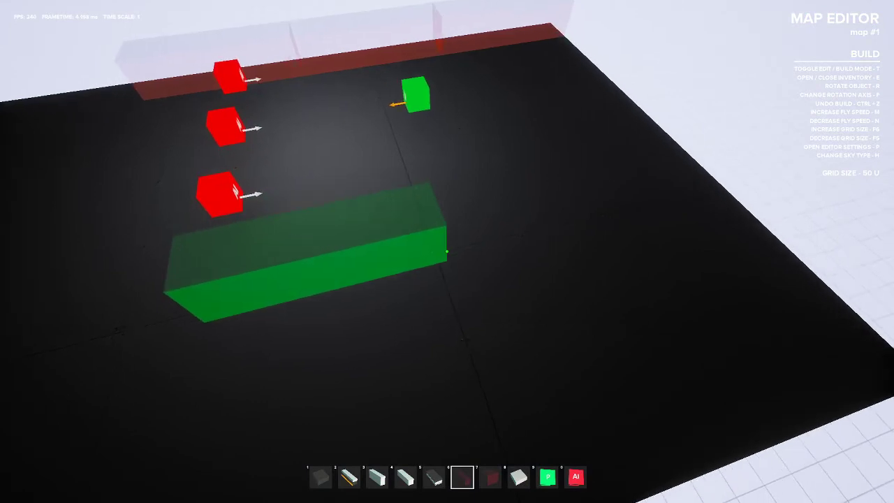
# Place two additional player spawns on the platform near the existing player spawn, facing the AI spawns
pyautogui.press('9')
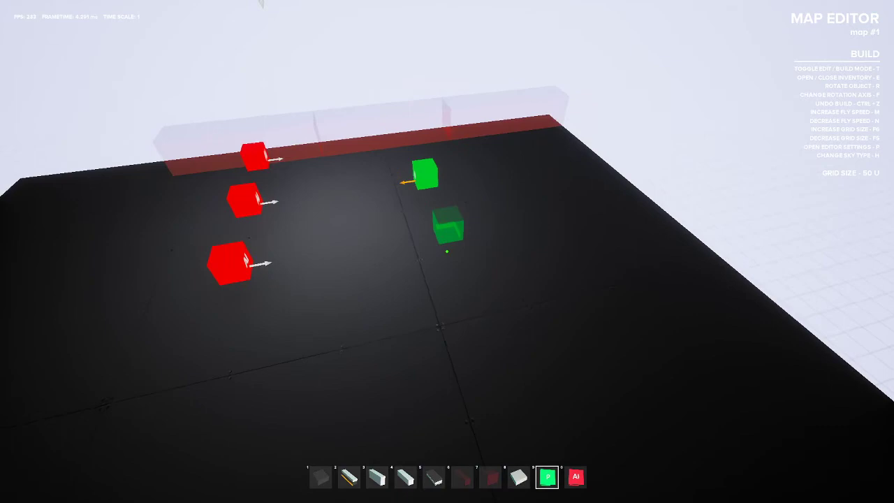
pyautogui.click(447, 251)
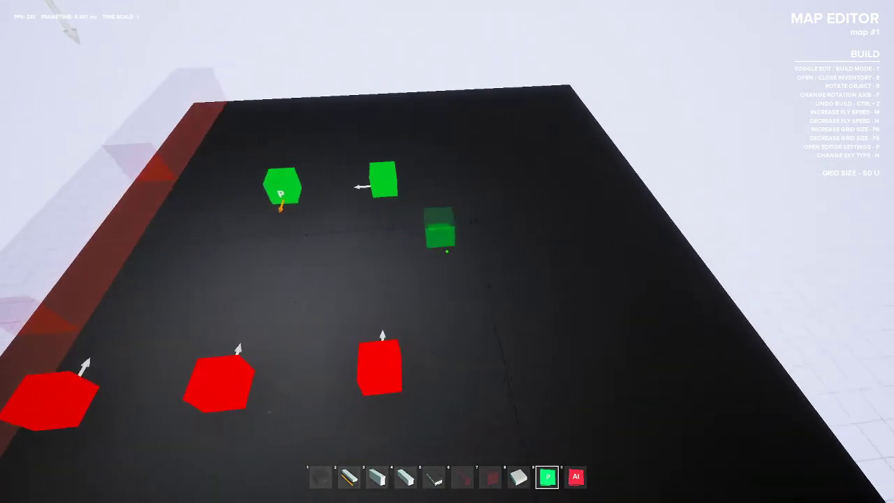
pyautogui.click(447, 250)
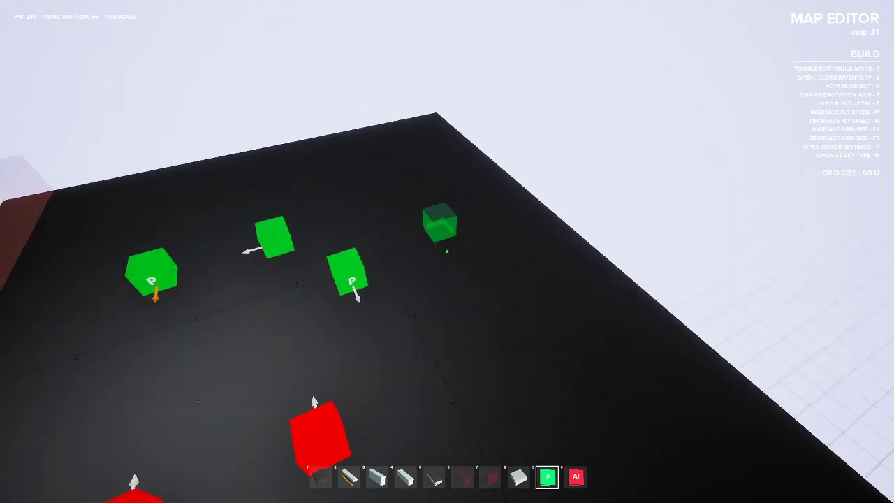
# Cycle the map's sky type to the starry night sky
pyautogui.press('h')
pyautogui.press('h')
pyautogui.press('h')
pyautogui.press('h')
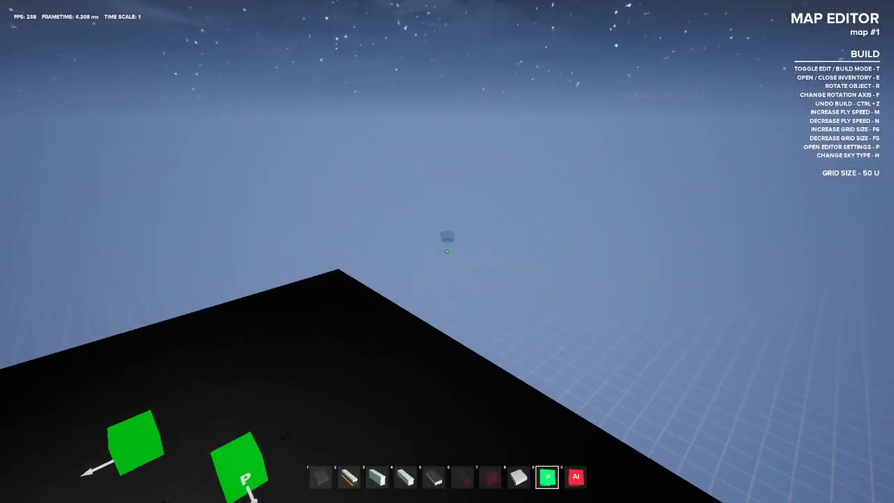
# In edit mode, delete one added player spawn, the invisible blocks and a floor section beside the spawns, checking one block's transform values
pyautogui.press('t')
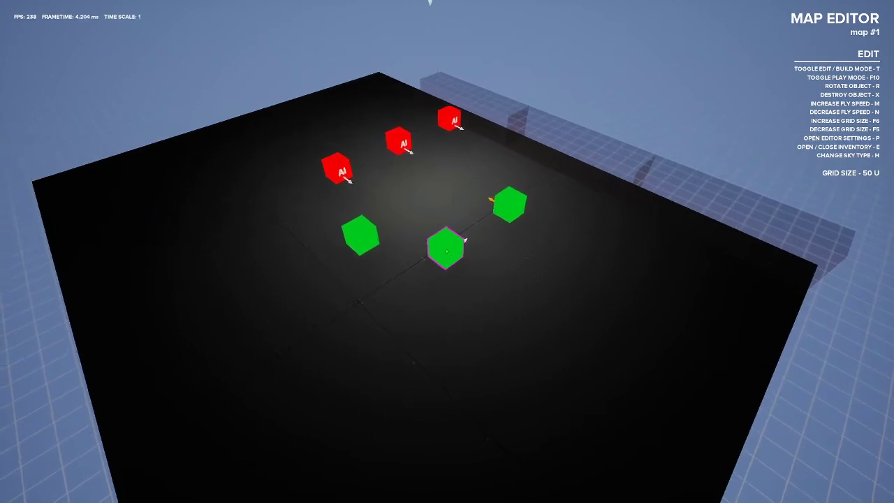
pyautogui.press('x')
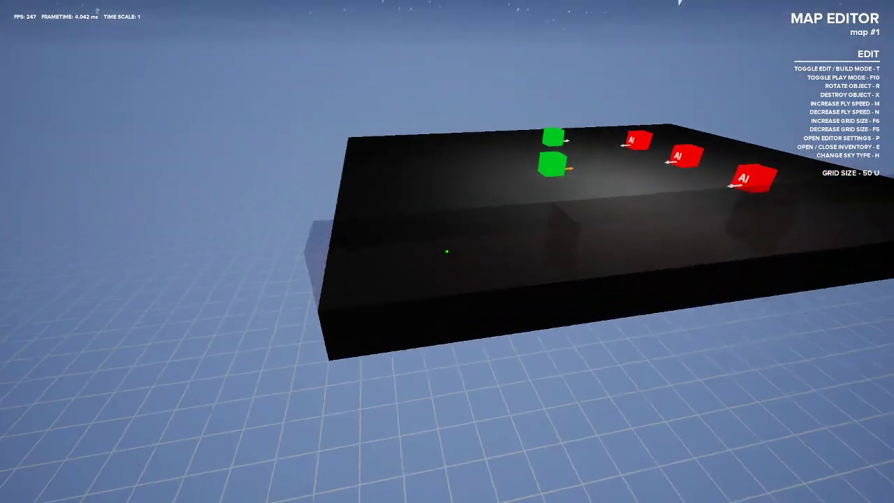
pyautogui.click(447, 251)
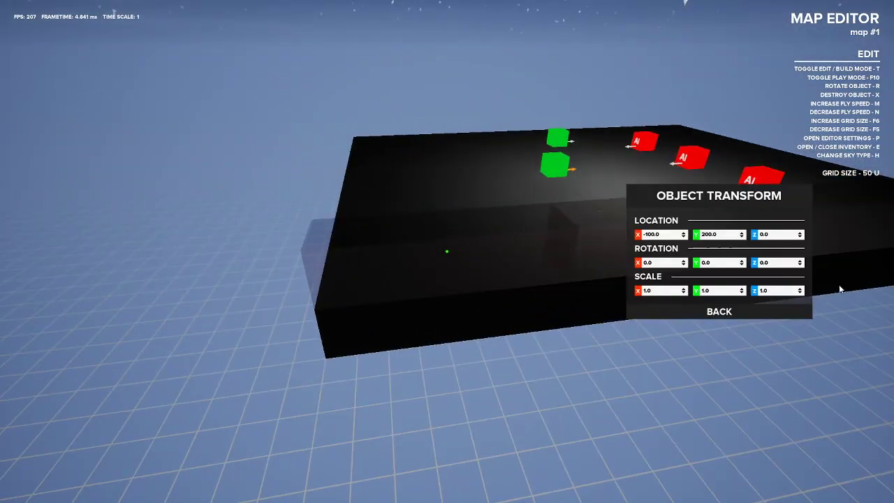
pyautogui.click(720, 312)
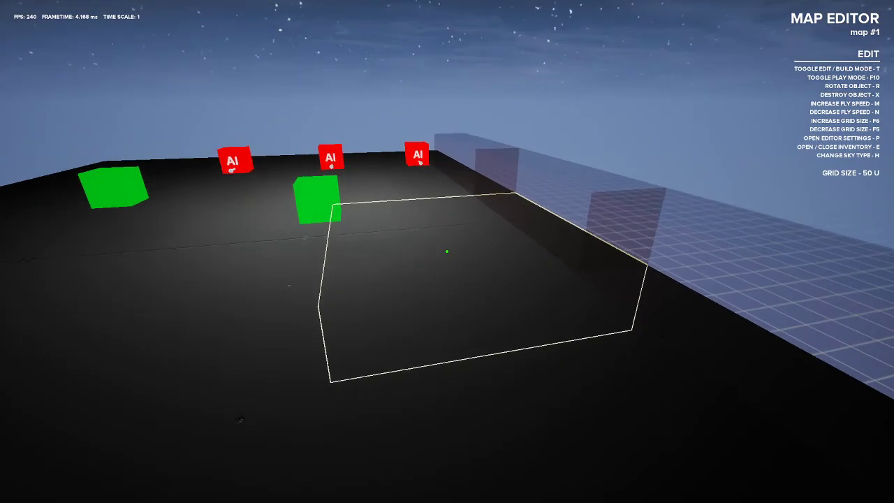
pyautogui.click(447, 251)
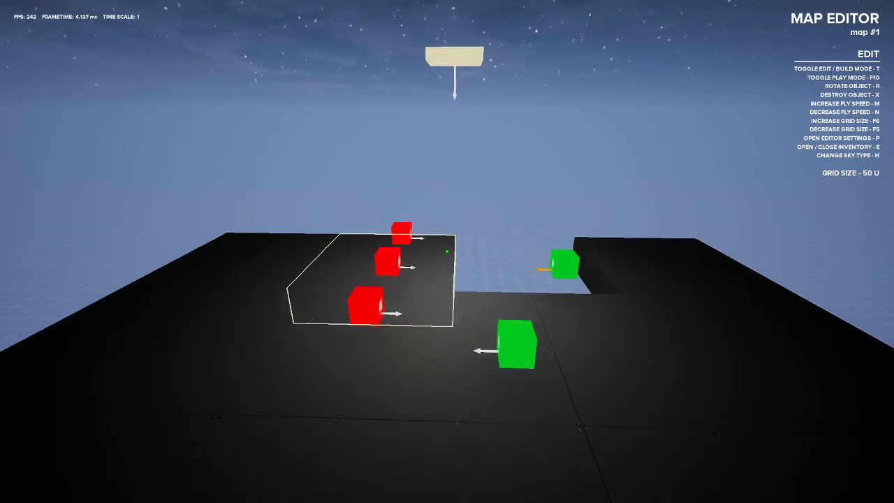
# Play-test the map by moving and jumping around the bots, return to edit mode, and leave the editor for the main menu
pyautogui.press('F10')
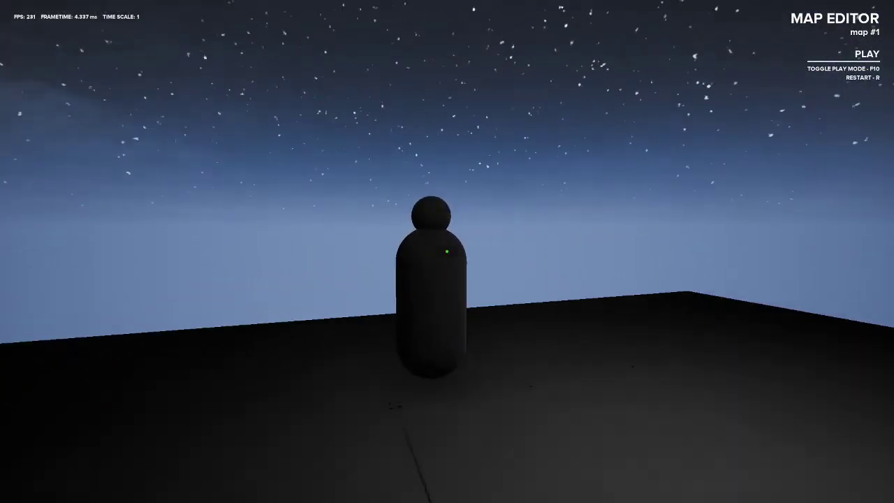
pyautogui.press('w')
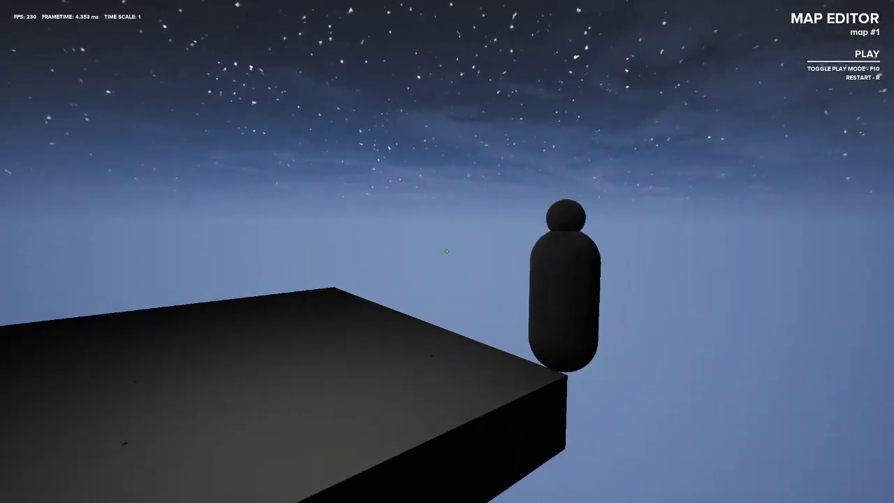
pyautogui.press('space')
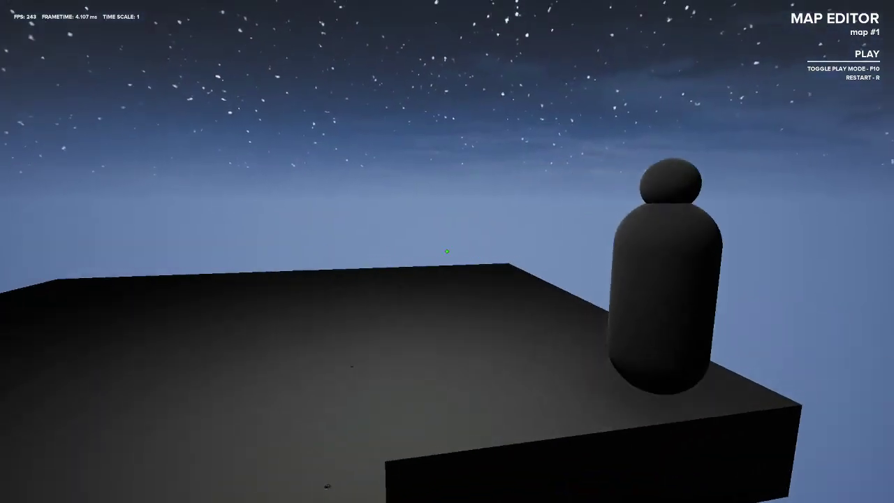
pyautogui.press('space')
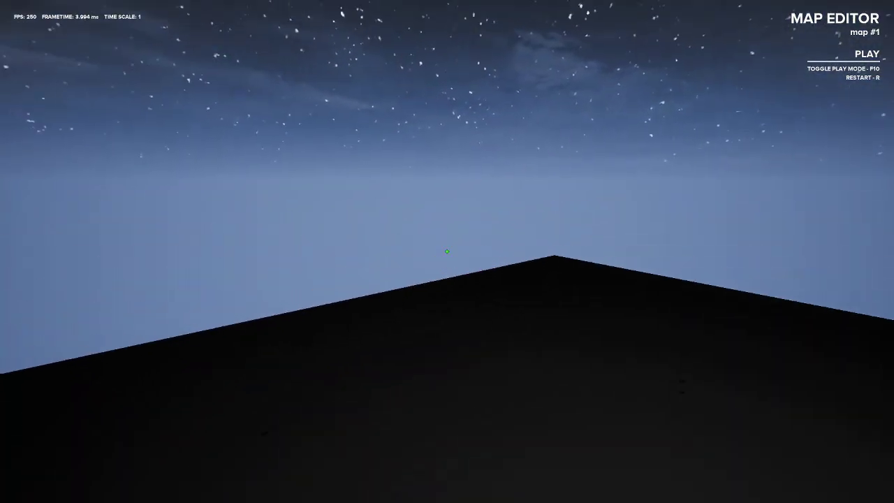
pyautogui.press('F10')
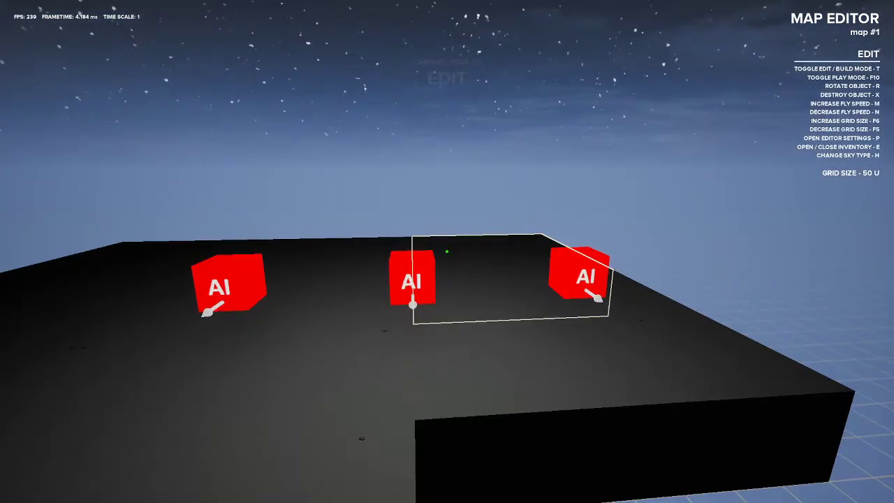
pyautogui.press('s')
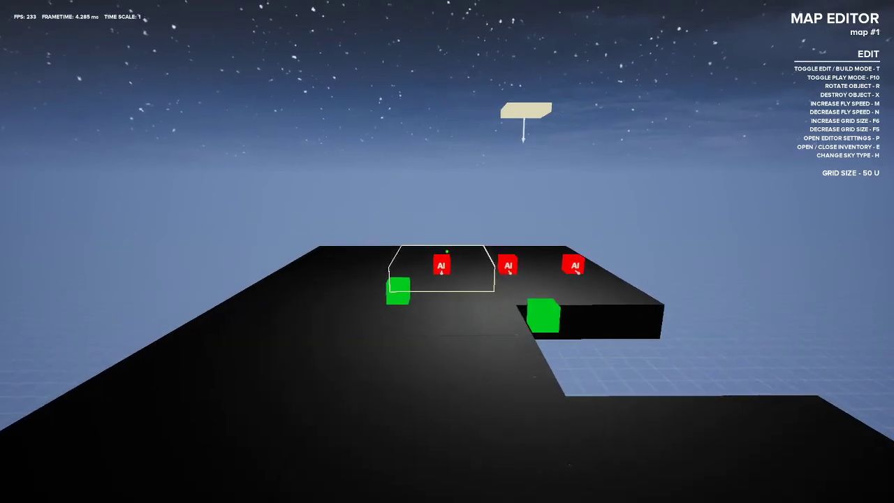
pyautogui.press('Escape')
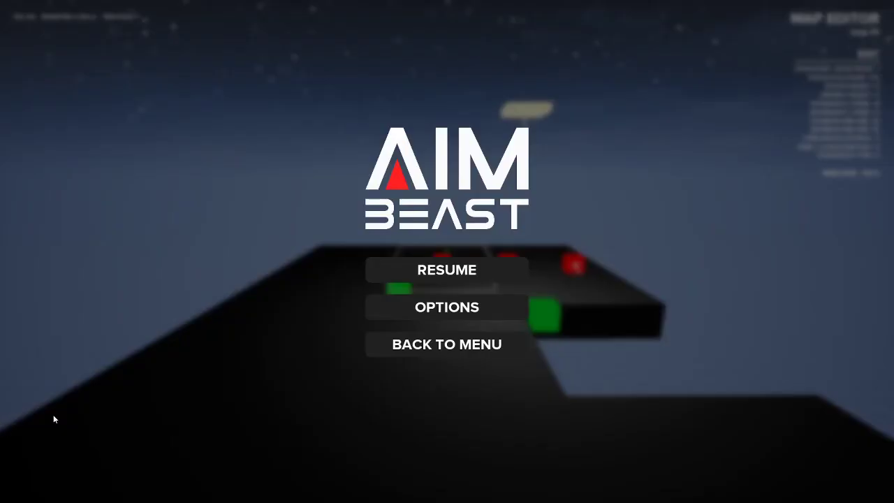
pyautogui.click(407, 346)
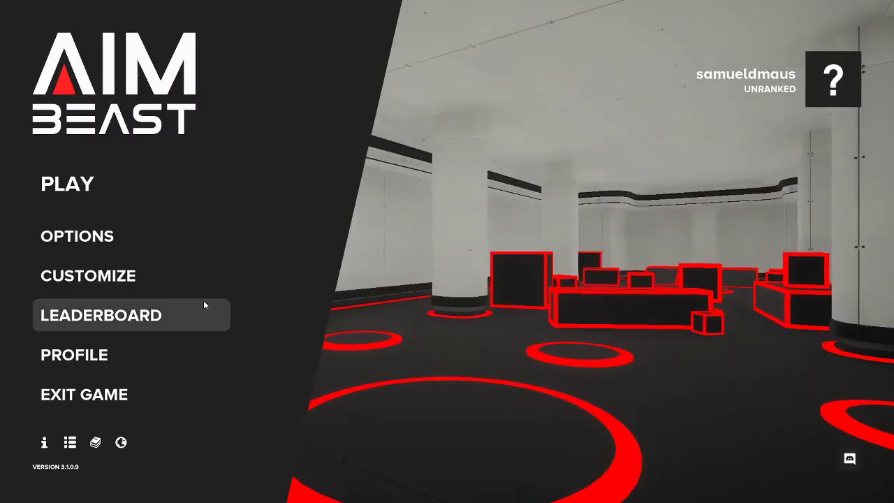
# Open the playable scenarios and look through the normal challenge list
pyautogui.click(79, 196)
pyautogui.scroll(-3, 361, 223)
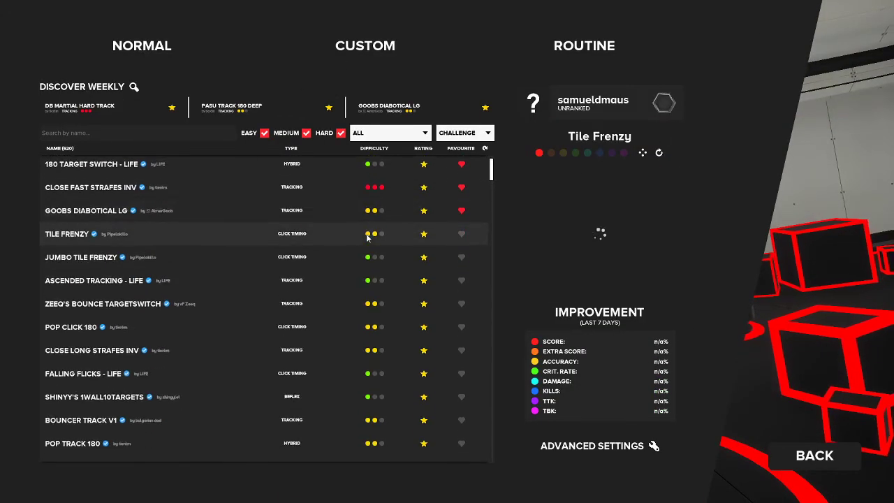
pyautogui.scroll(3, 368, 238)
pyautogui.scroll(-5, 368, 238)
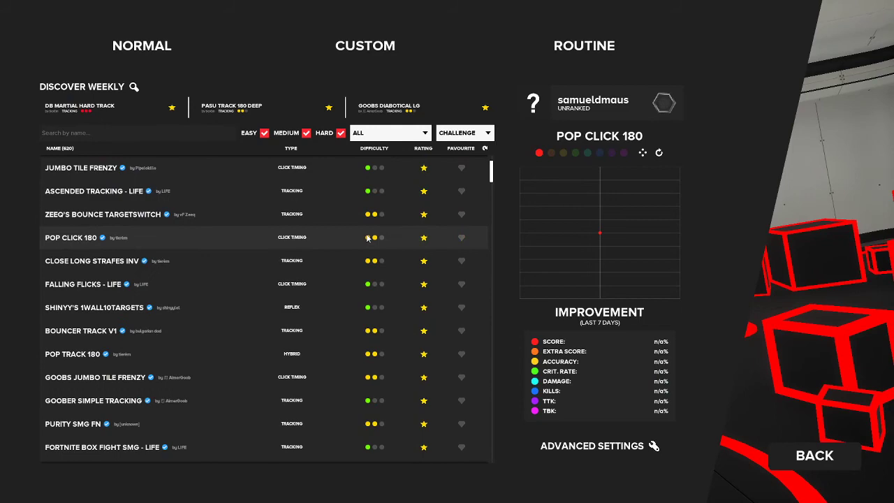
pyautogui.scroll(5, 368, 238)
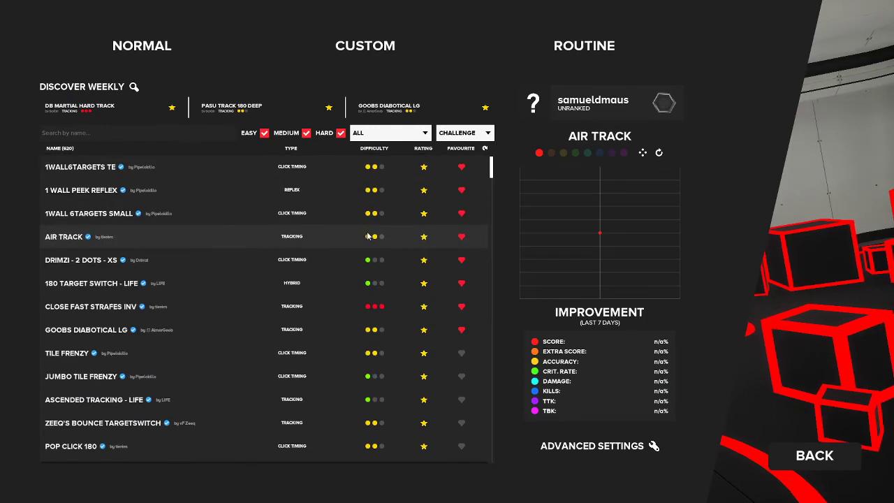
# Go to the custom scenarios and start creating a new scenario
pyautogui.click(360, 45)
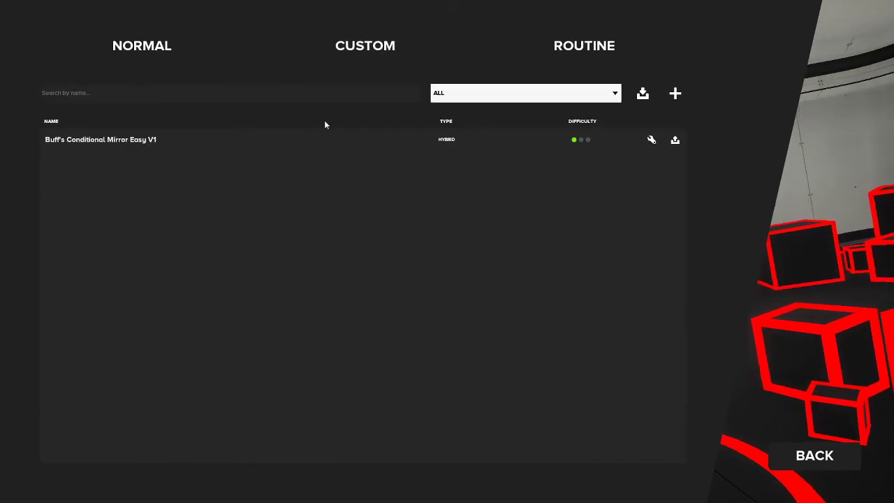
pyautogui.click(674, 94)
pyautogui.scroll(10, 380, 215)
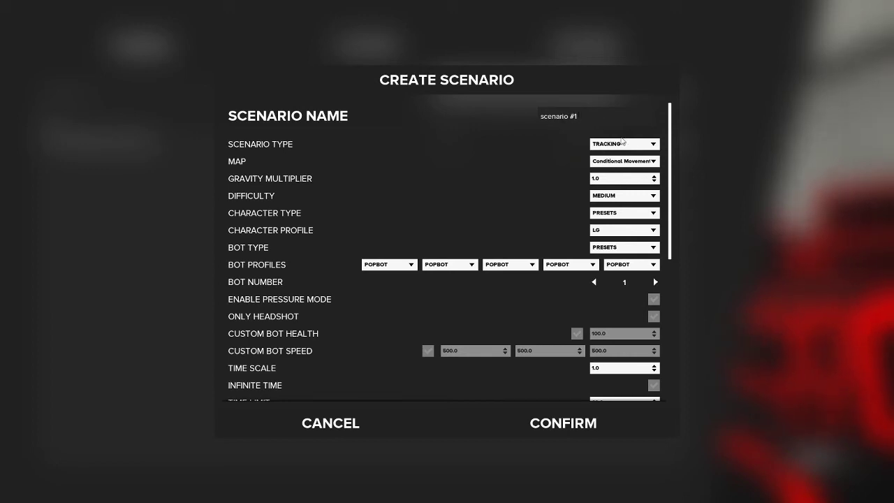
# Set the scenario type to Click Timing and the map to map #1
pyautogui.click(627, 144)
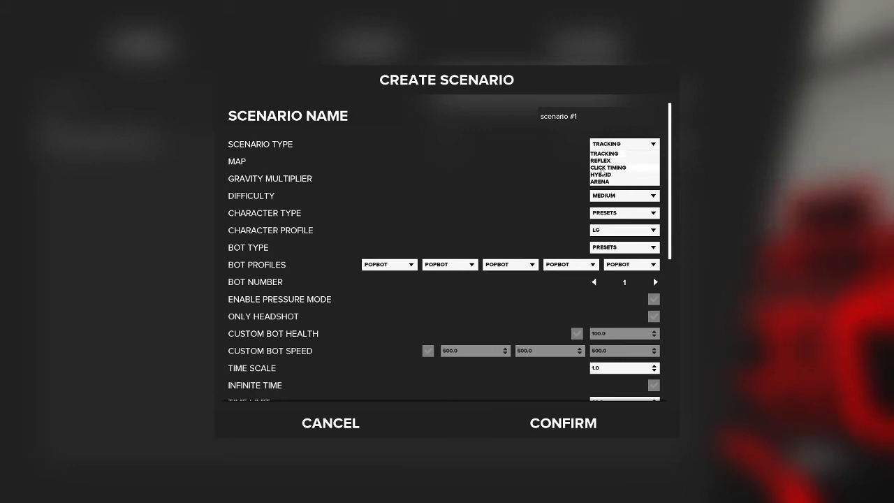
pyautogui.click(602, 168)
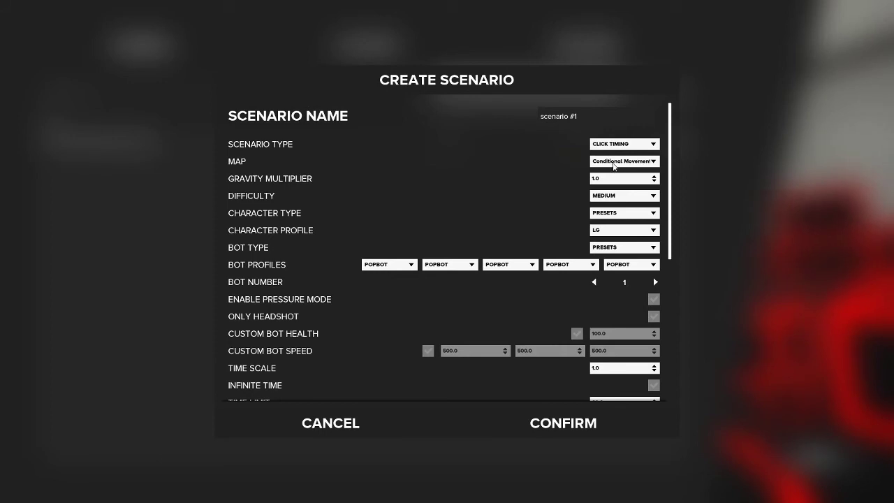
pyautogui.click(615, 163)
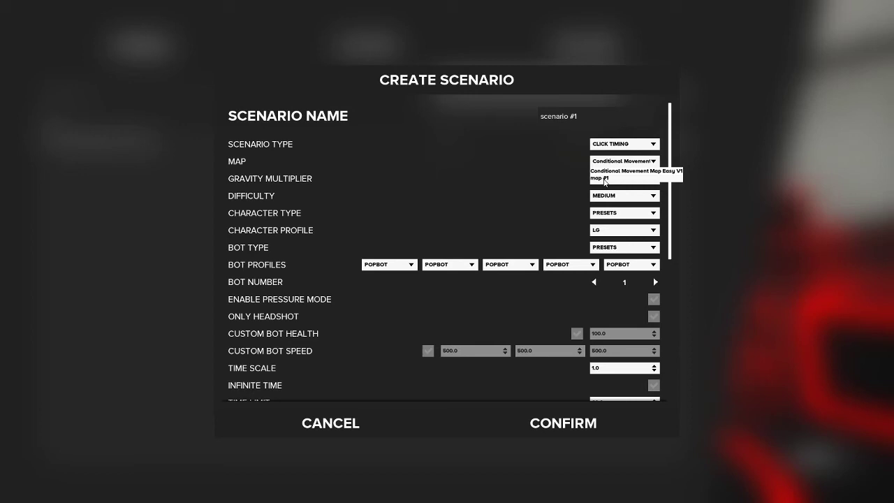
pyautogui.click(604, 179)
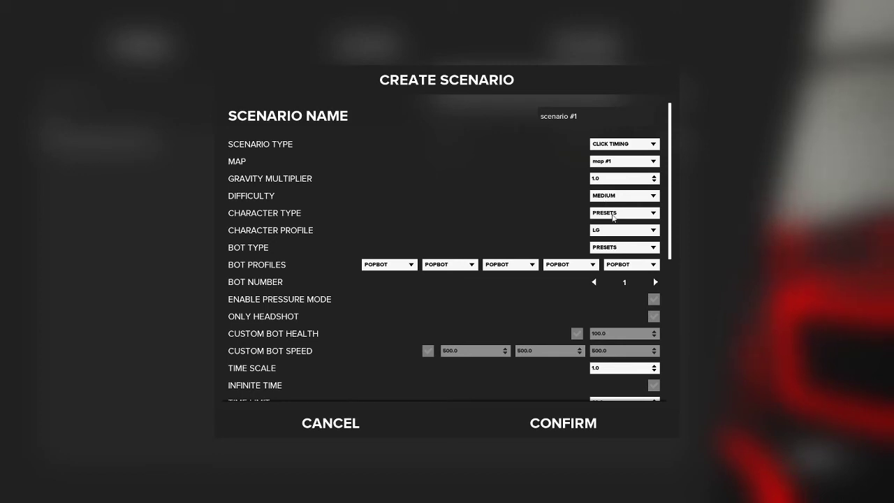
# Check the preset character profiles, set the character type to Custom, and choose the profile named character
pyautogui.click(608, 232)
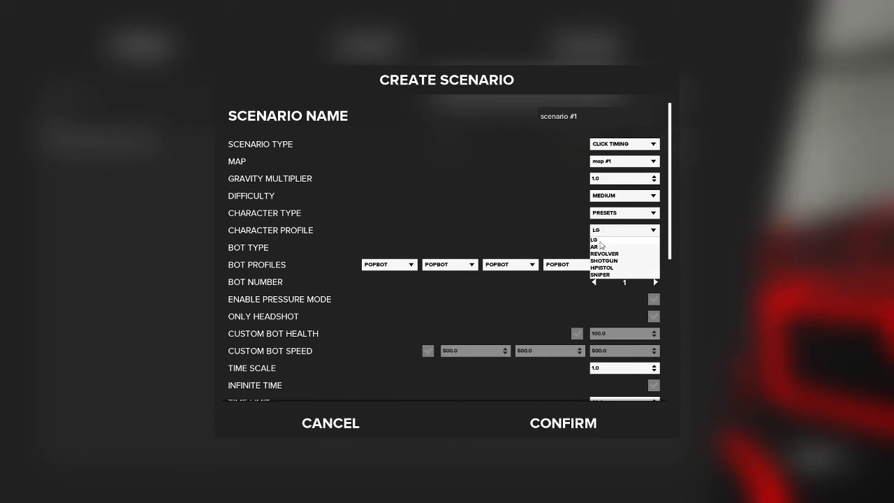
pyautogui.click(607, 214)
pyautogui.click(603, 223)
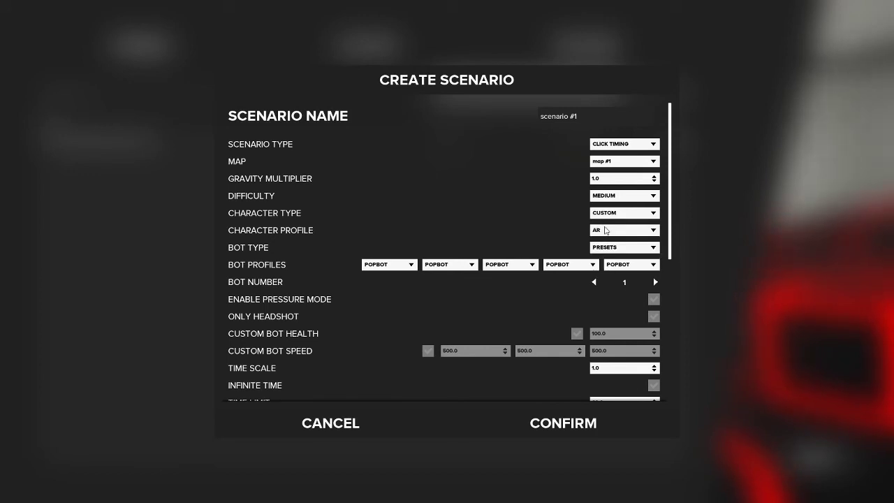
pyautogui.click(605, 230)
pyautogui.click(605, 251)
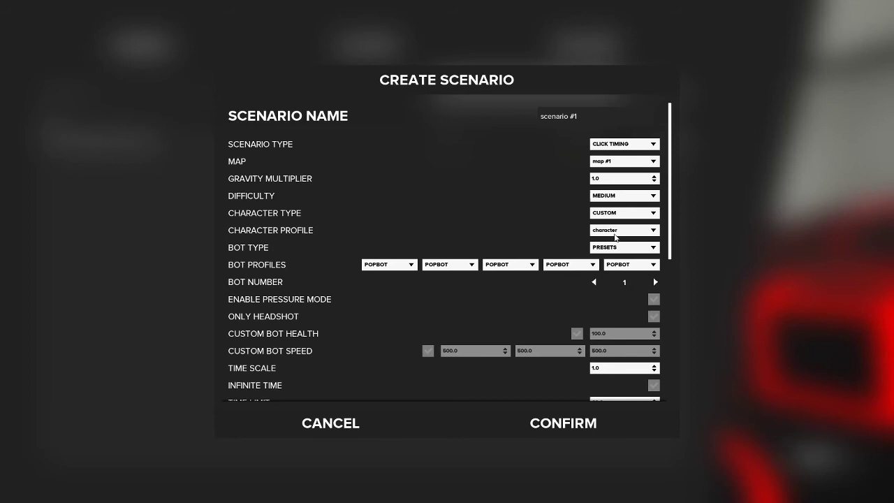
# Set the bot type to Custom and look through the available profiles for the first bot
pyautogui.click(612, 253)
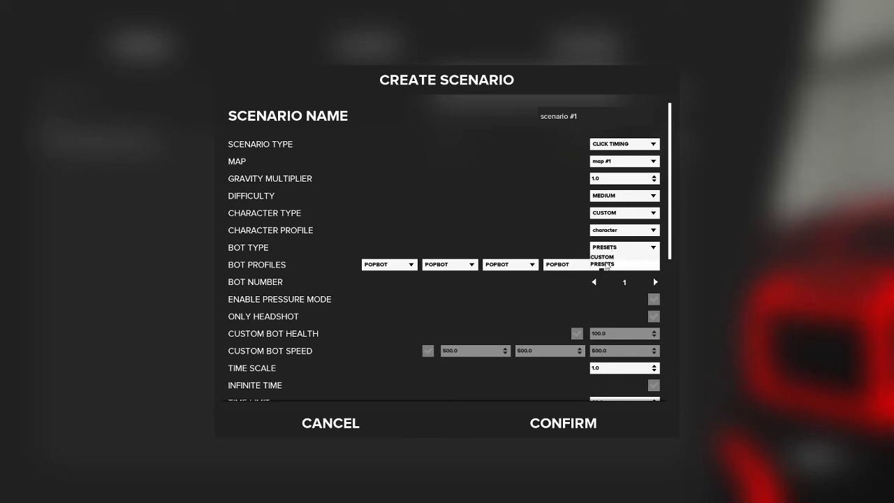
pyautogui.click(608, 265)
pyautogui.click(397, 266)
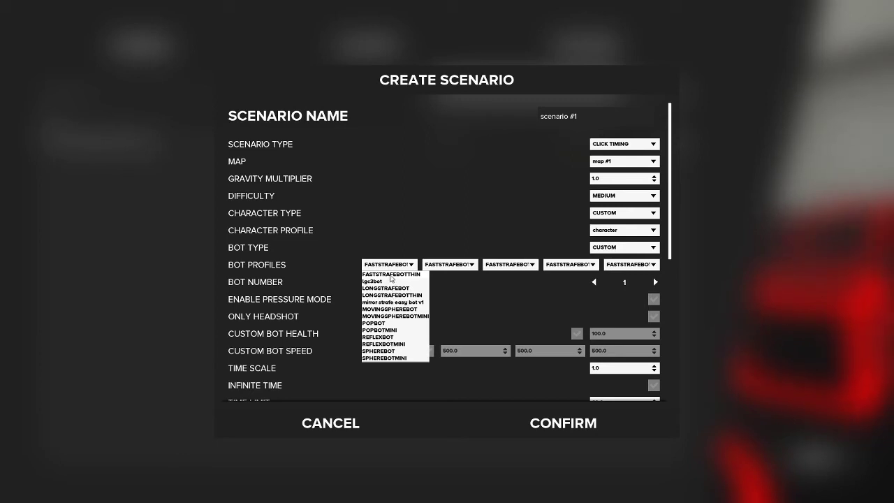
pyautogui.click(404, 267)
# Switch the bot type to Presets and back to Custom, and set the bot number to 5
pyautogui.click(632, 250)
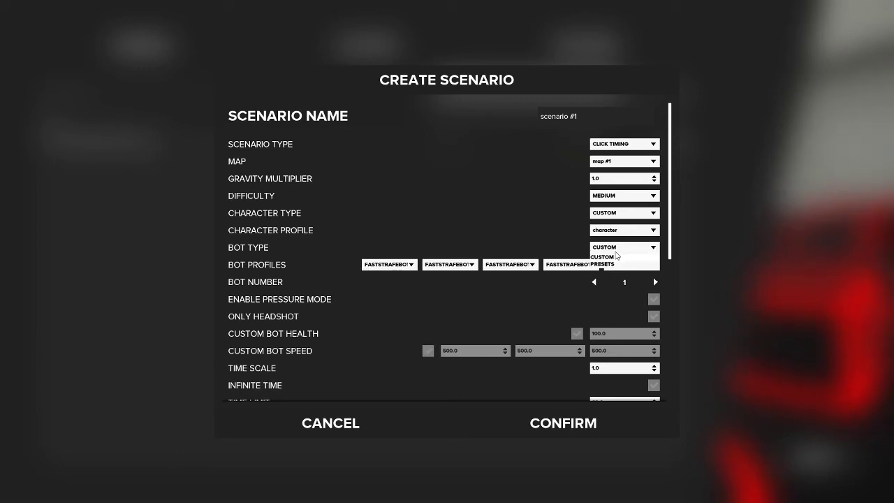
pyautogui.click(602, 264)
pyautogui.click(605, 249)
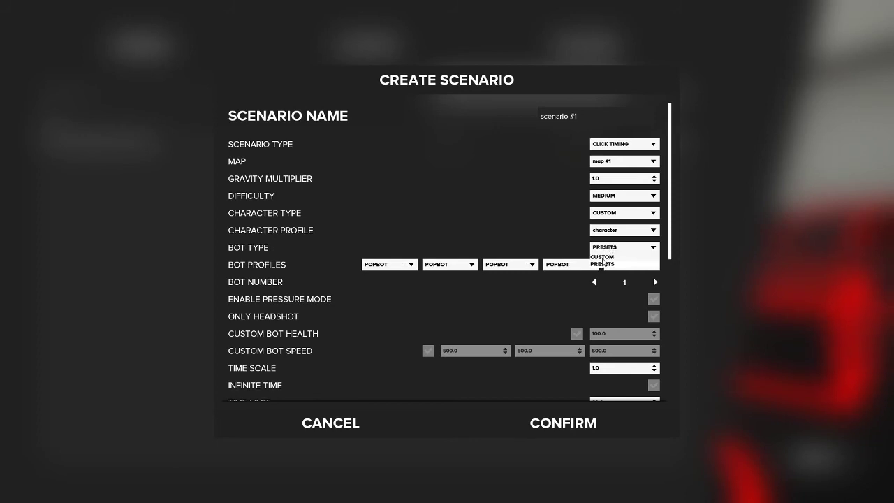
pyautogui.click(602, 257)
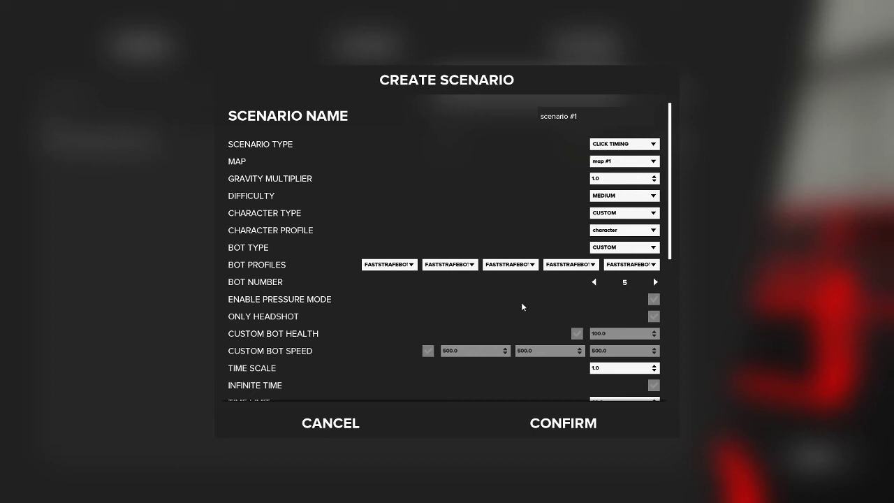
pyautogui.scroll(-1, 413, 315)
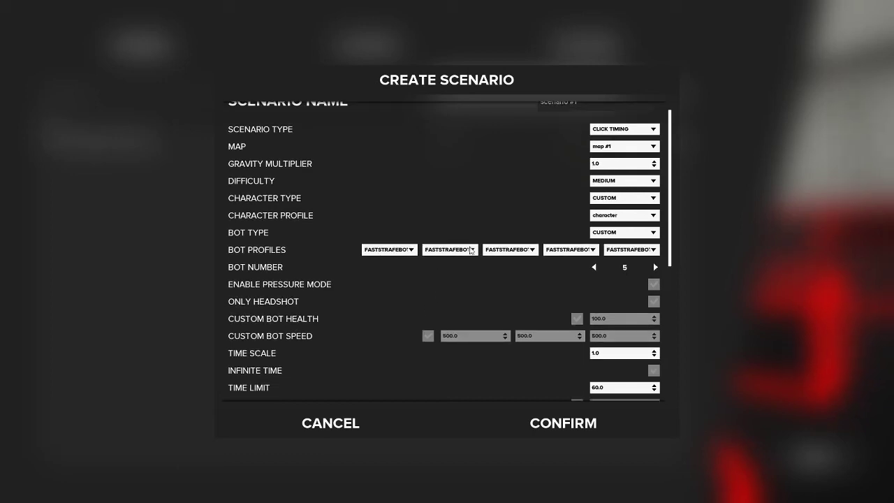
# Examine the bot, time, spawn, scoring and extra settings of the new scenario, including the available scoring system options
pyautogui.scroll(-2, 583, 304)
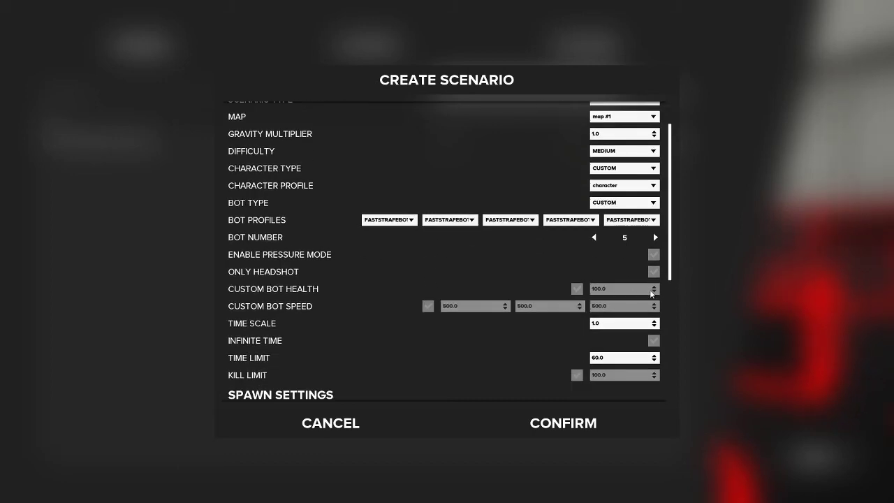
pyautogui.scroll(-2, 445, 329)
pyautogui.scroll(-2, 450, 327)
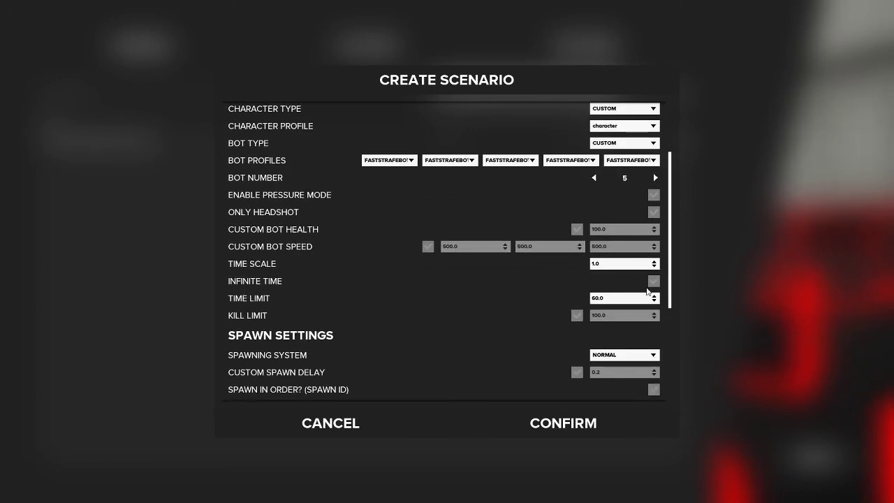
pyautogui.scroll(-8, 628, 317)
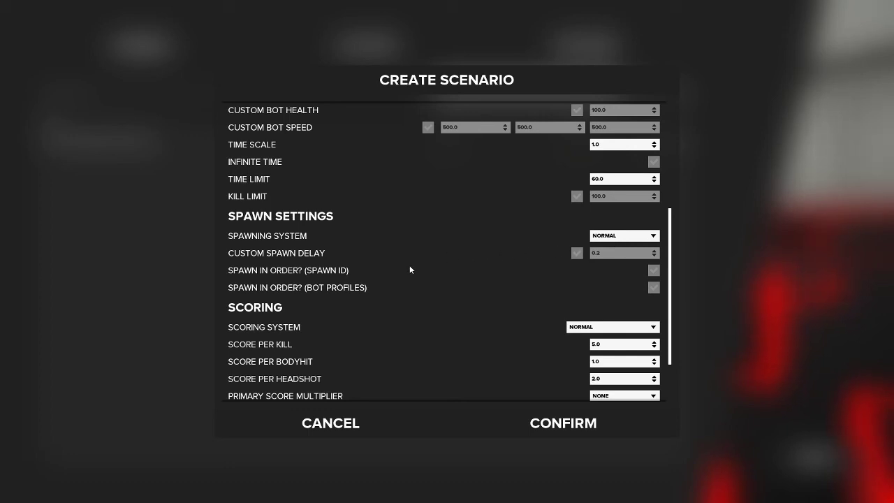
pyautogui.scroll(-2, 419, 271)
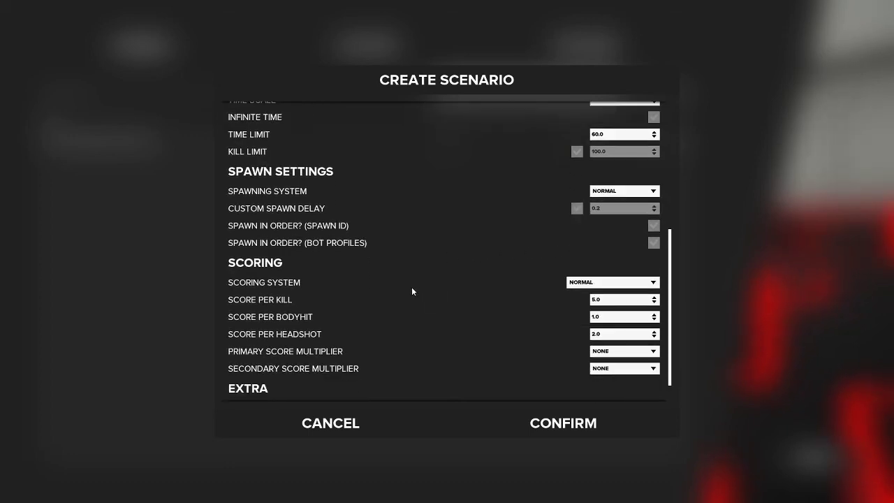
pyautogui.scroll(-1, 513, 298)
pyautogui.click(615, 252)
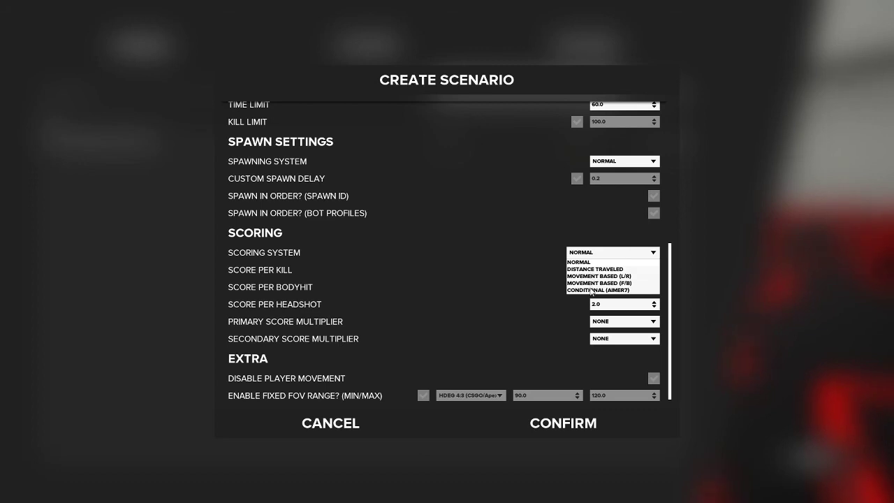
pyautogui.click(454, 302)
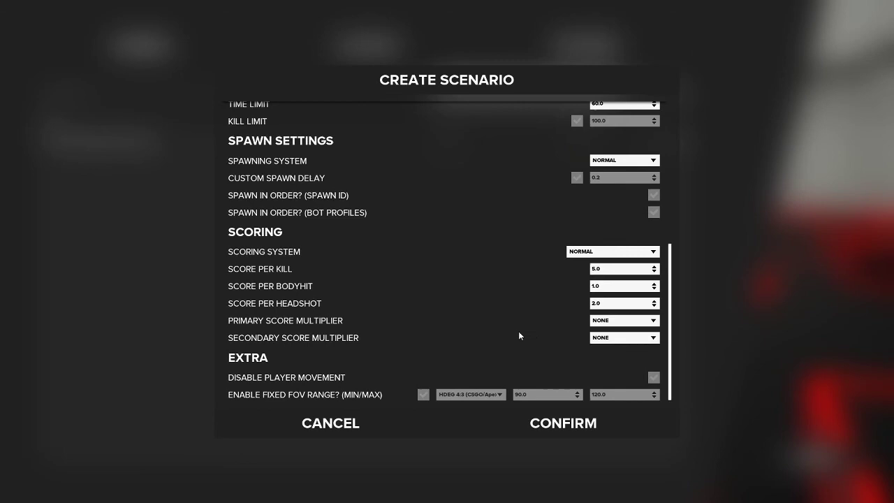
# Review the full list of scenario settings once more and confirm the creation of scenario #1
pyautogui.scroll(2, 490, 346)
pyautogui.scroll(6, 490, 346)
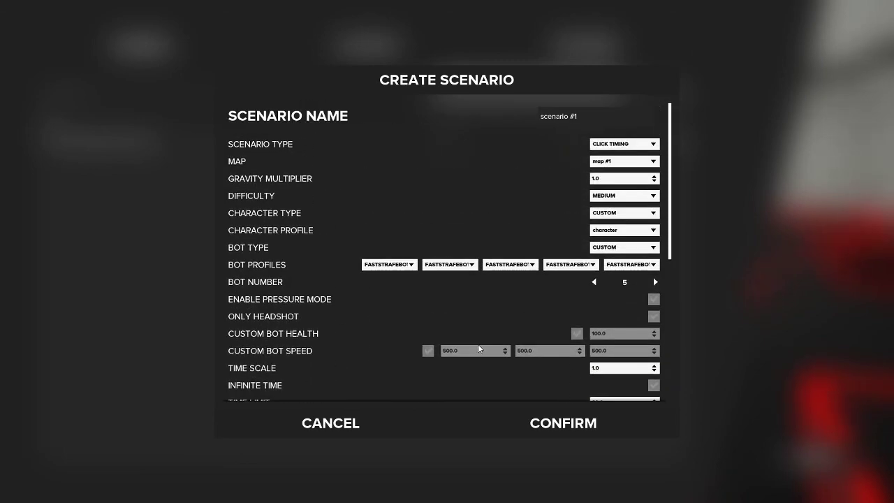
pyautogui.scroll(-8, 477, 347)
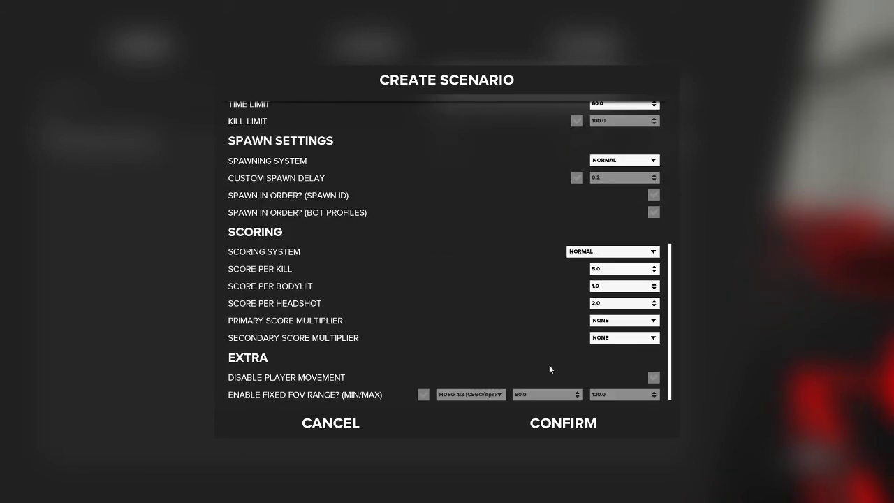
pyautogui.click(561, 426)
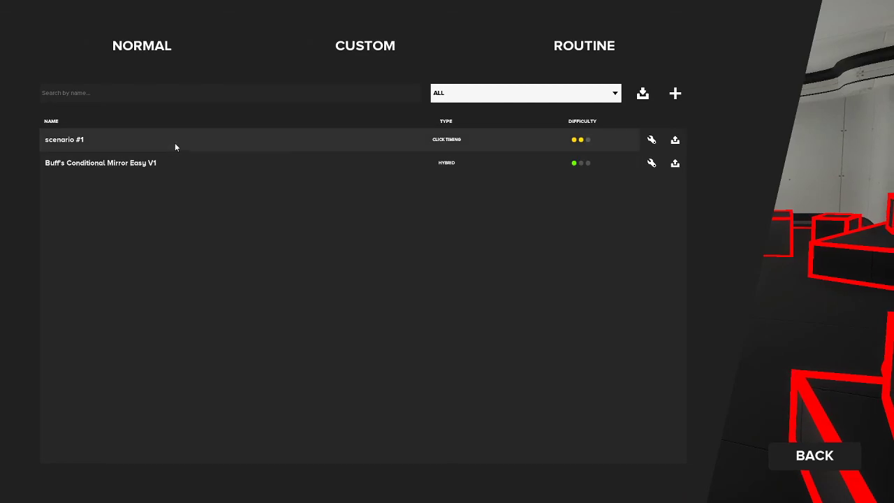
# View the Workshop upload form for scenario #1 and close it without uploading
pyautogui.click(675, 142)
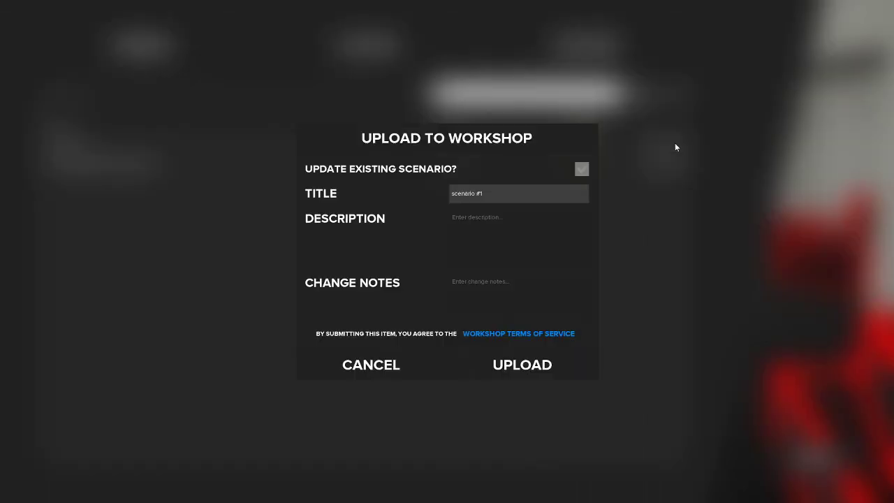
pyautogui.click(344, 367)
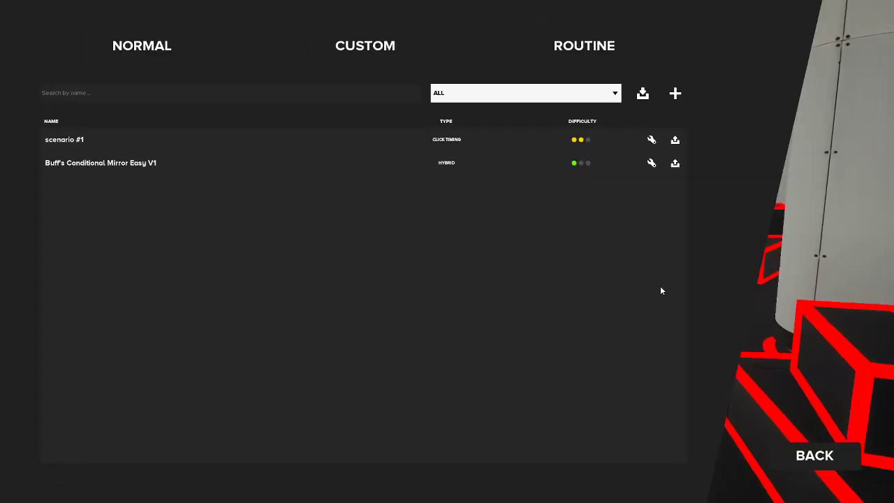